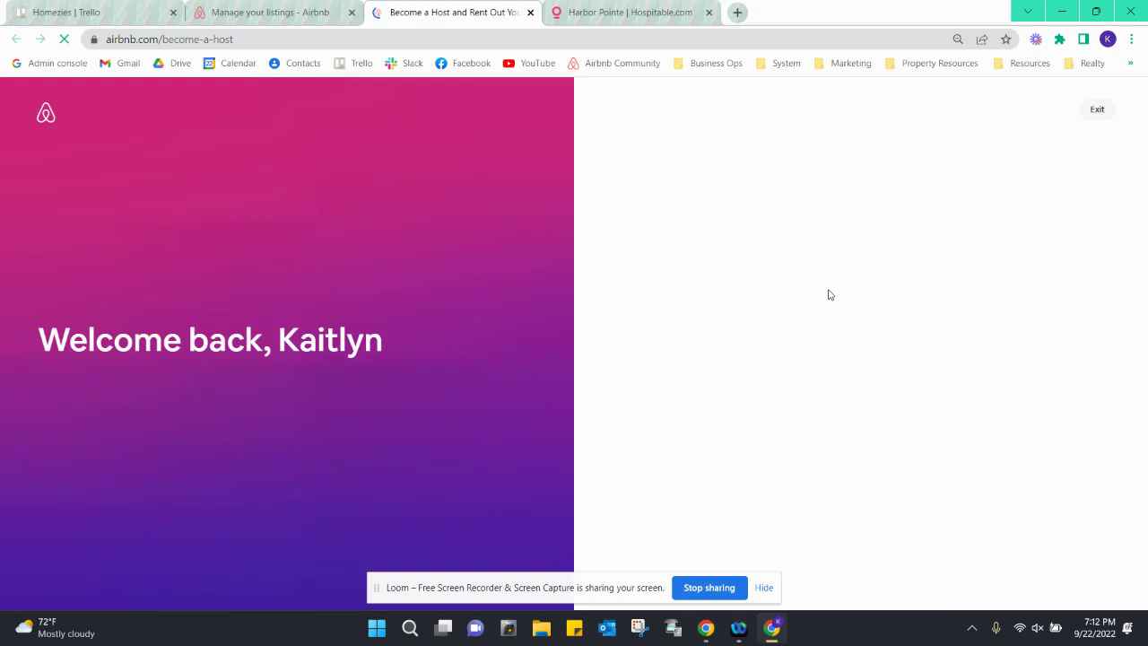
Step: Start a new listing duplicated with photos from 'Beautifully refurbished home w/ monthly discounts'
left_click(777, 400)
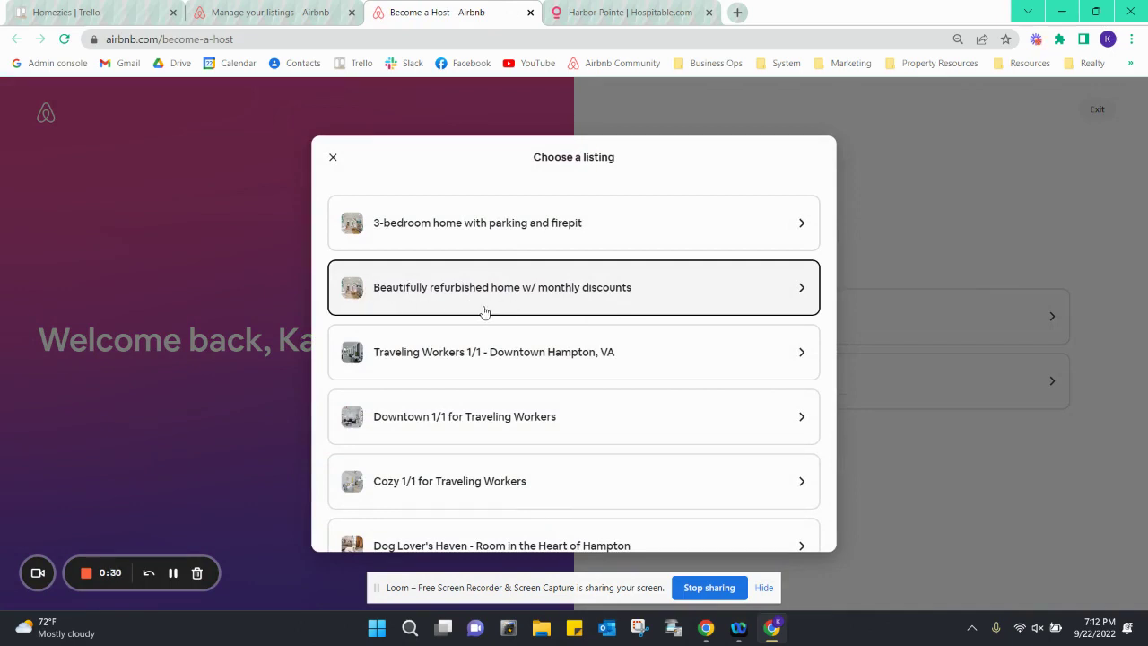
right_click(563, 289)
right_click(643, 265)
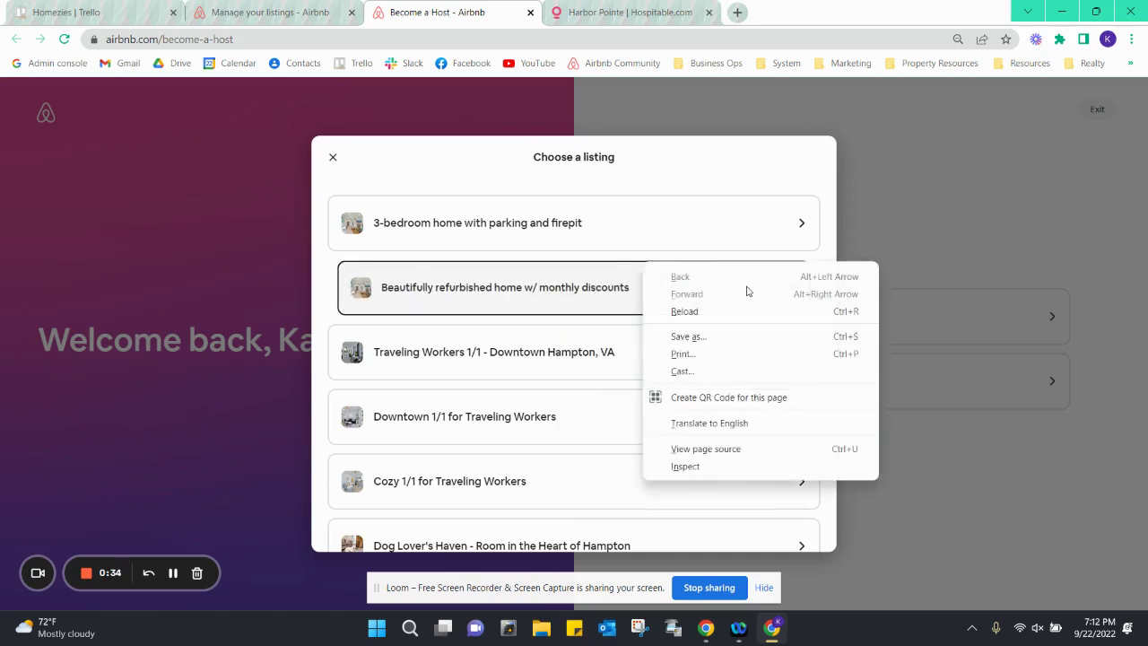
left_click(493, 287)
left_click(492, 287)
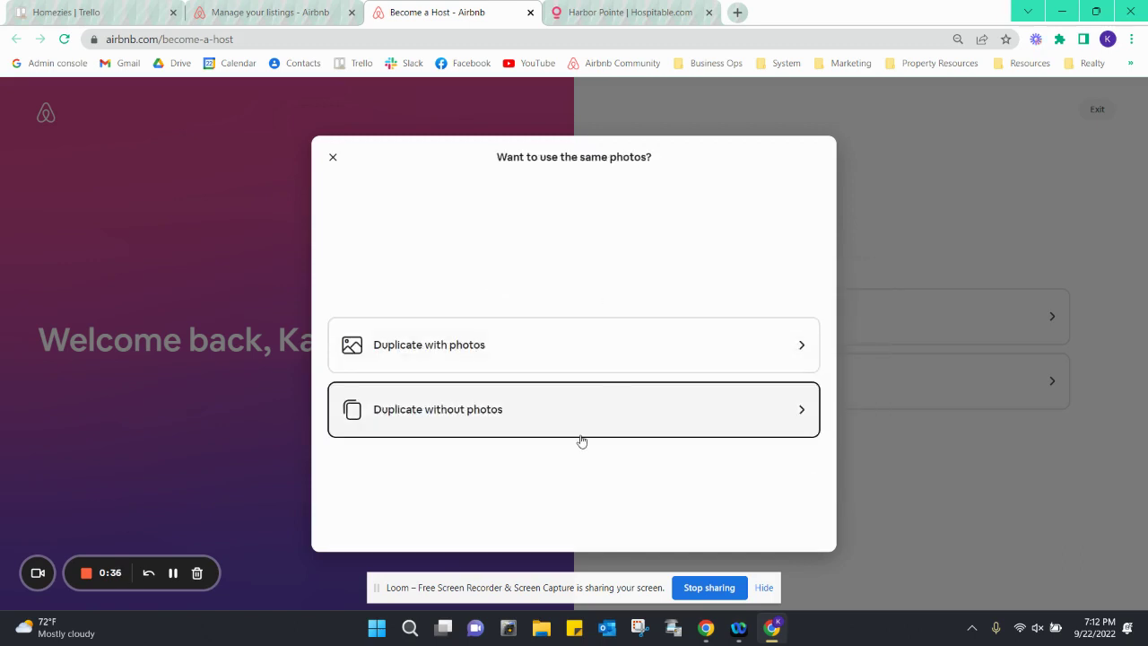
left_click(503, 358)
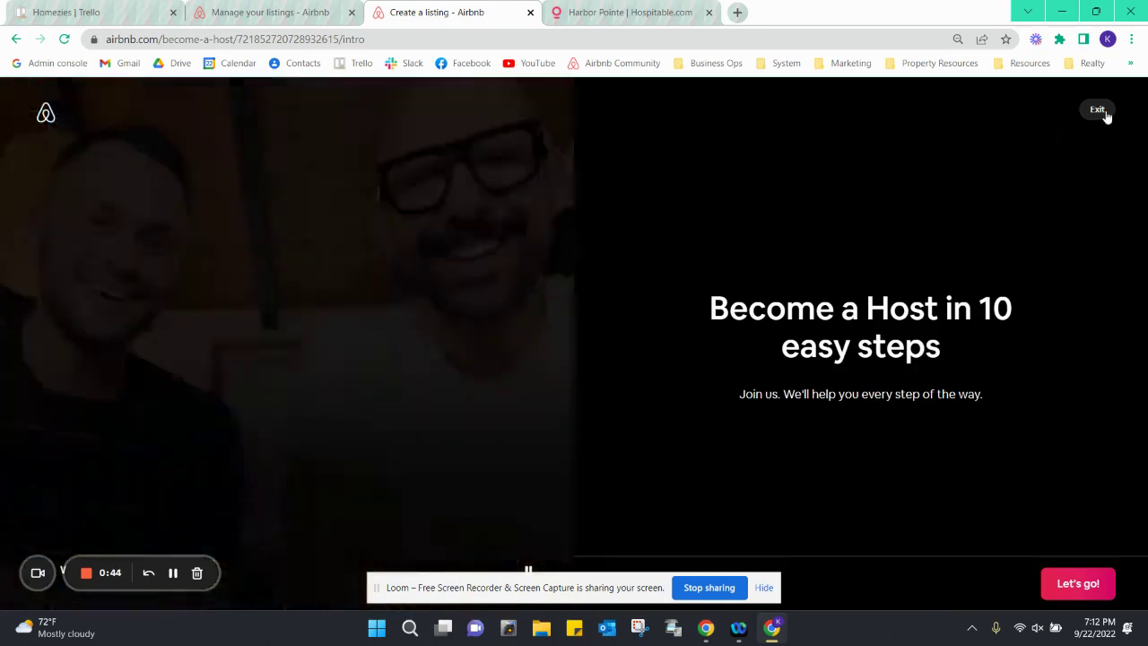
Step: Leave setup, reopen the Entire home/apt in Hampton draft from Listings, and save and exit it
left_click(1099, 109)
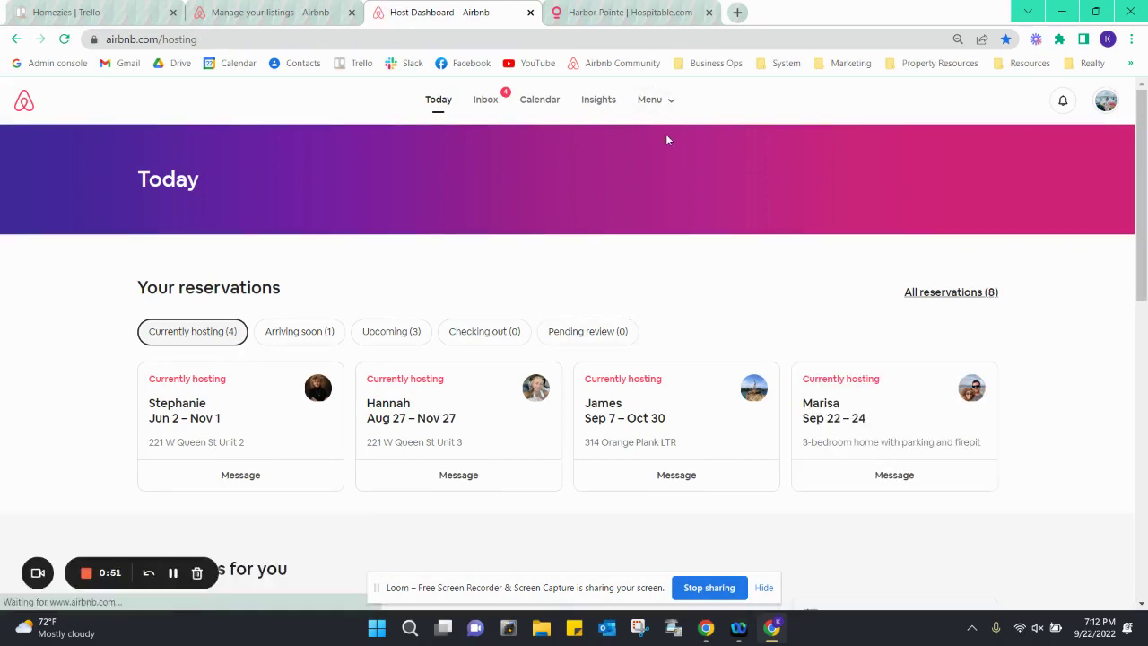
left_click(666, 100)
left_click(656, 150)
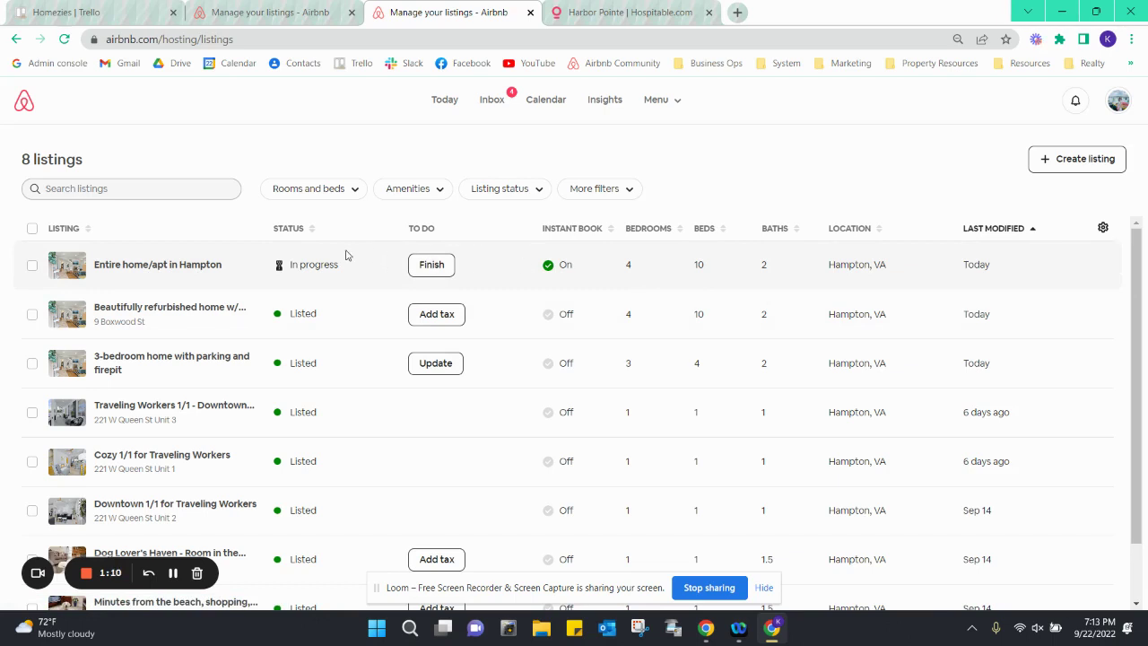
left_click(459, 267)
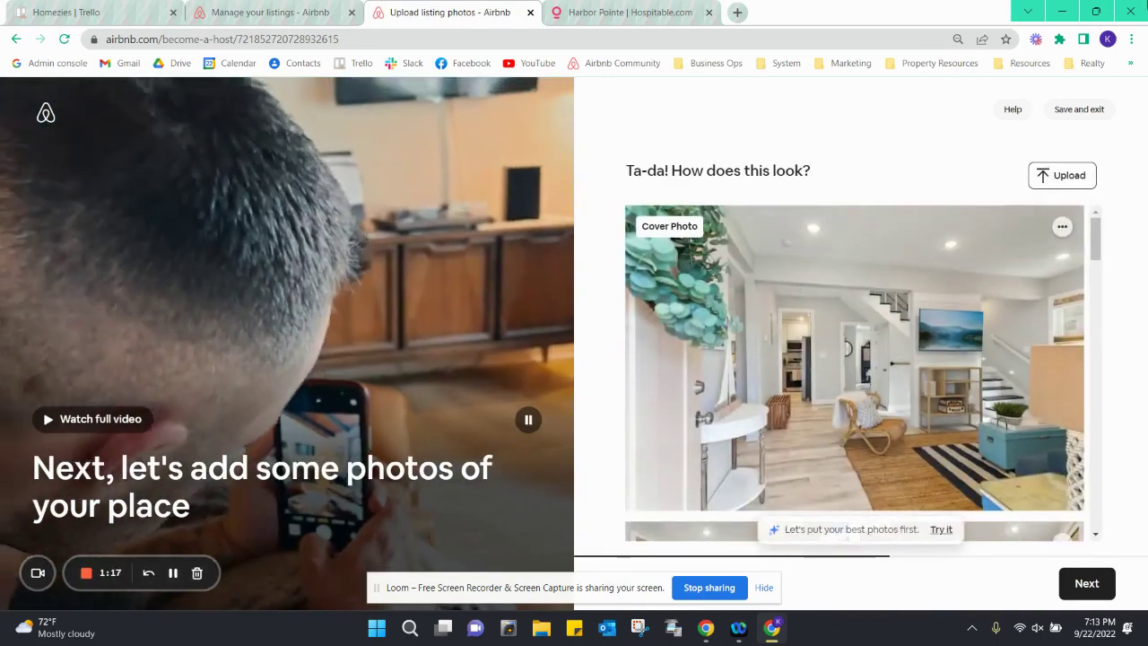
left_click(1096, 110)
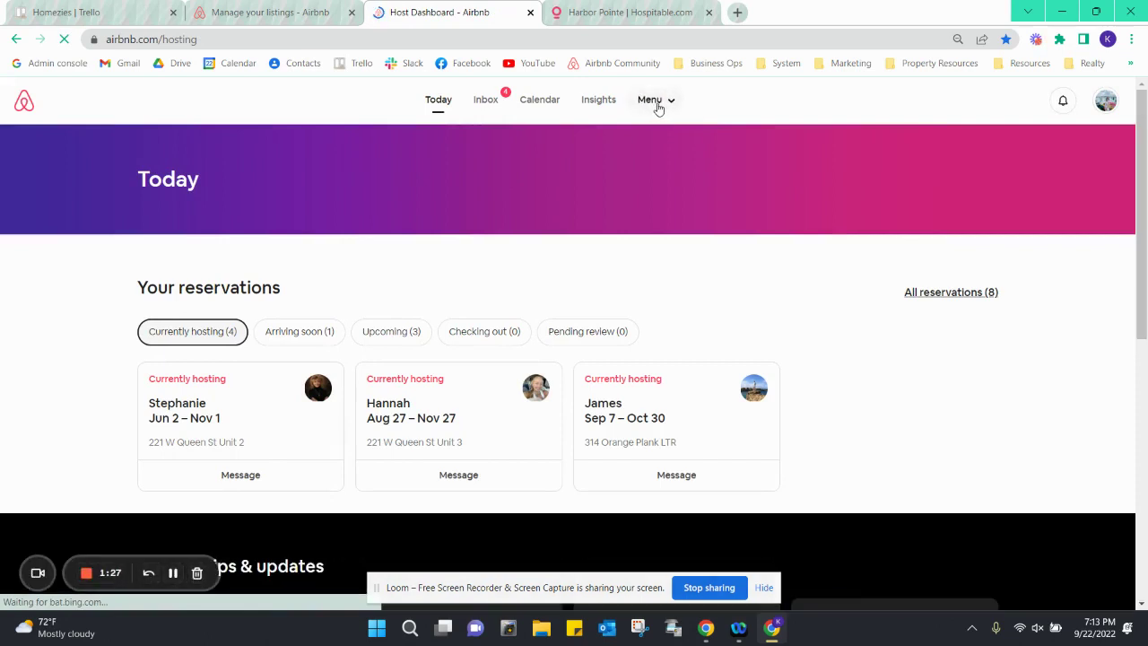
Step: From Listings, reopen the Entire home/apt in Hampton draft and save and exit it again
left_click(663, 104)
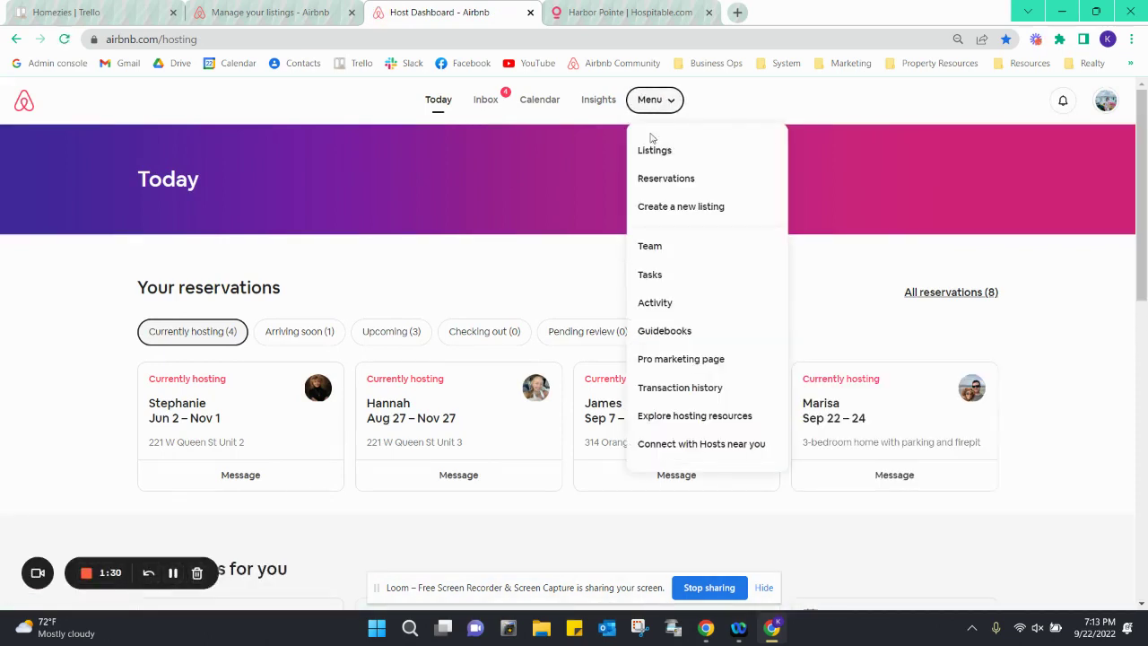
left_click(651, 151)
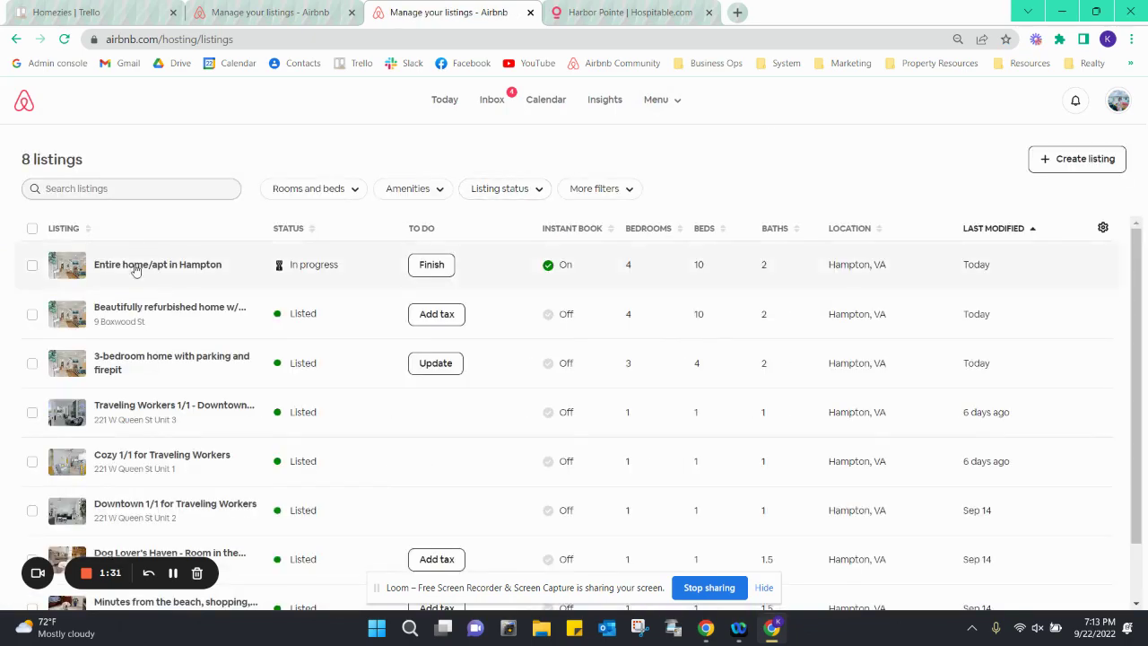
left_click(142, 373)
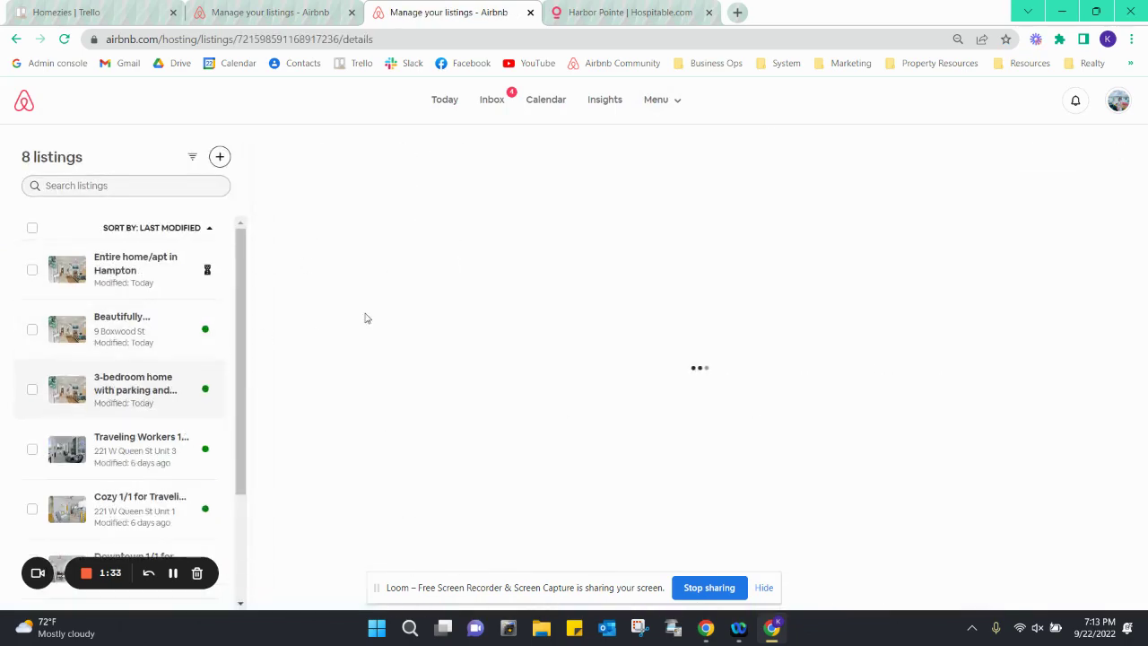
scroll(471, 360, "down", 1)
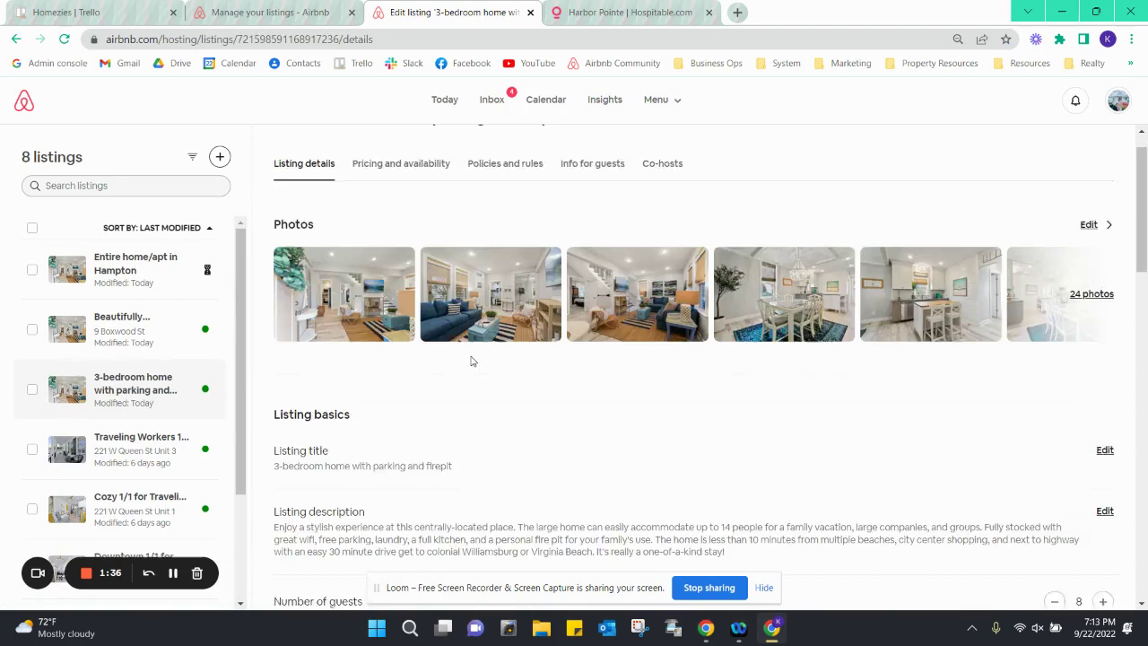
scroll(339, 411, "down", 3)
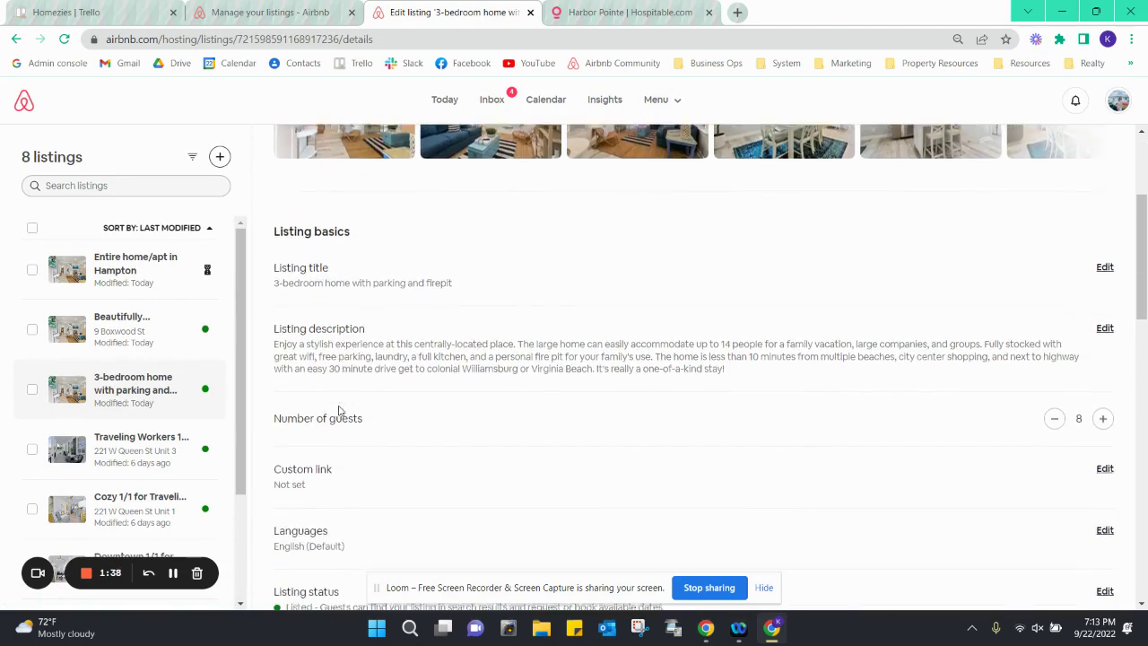
left_click(152, 280)
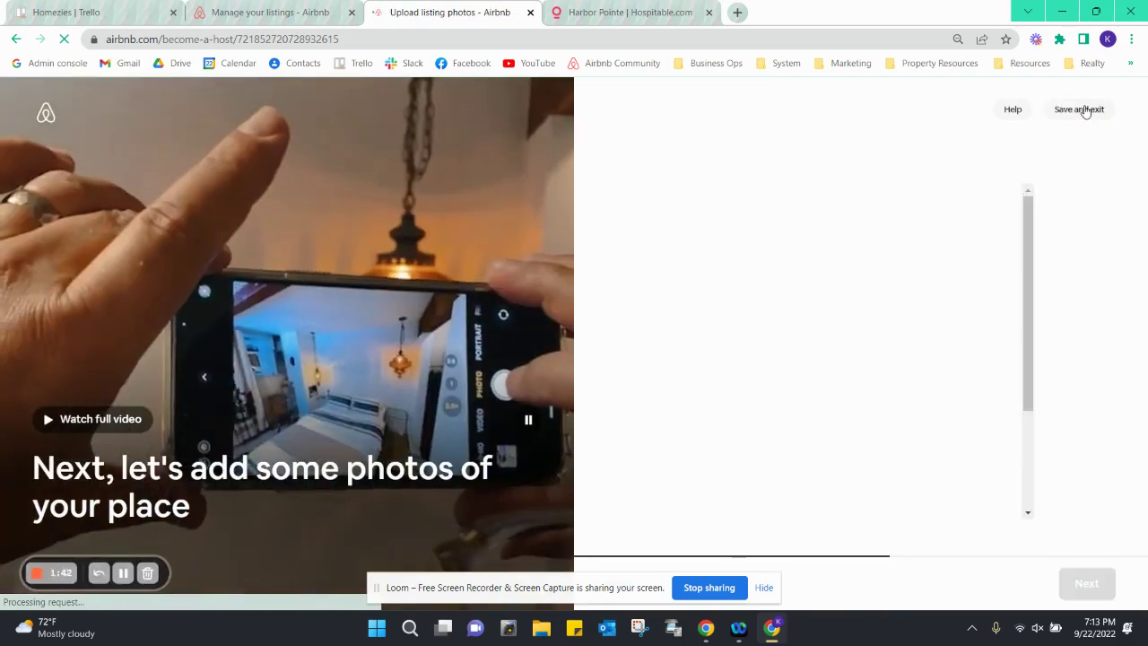
left_click(1083, 109)
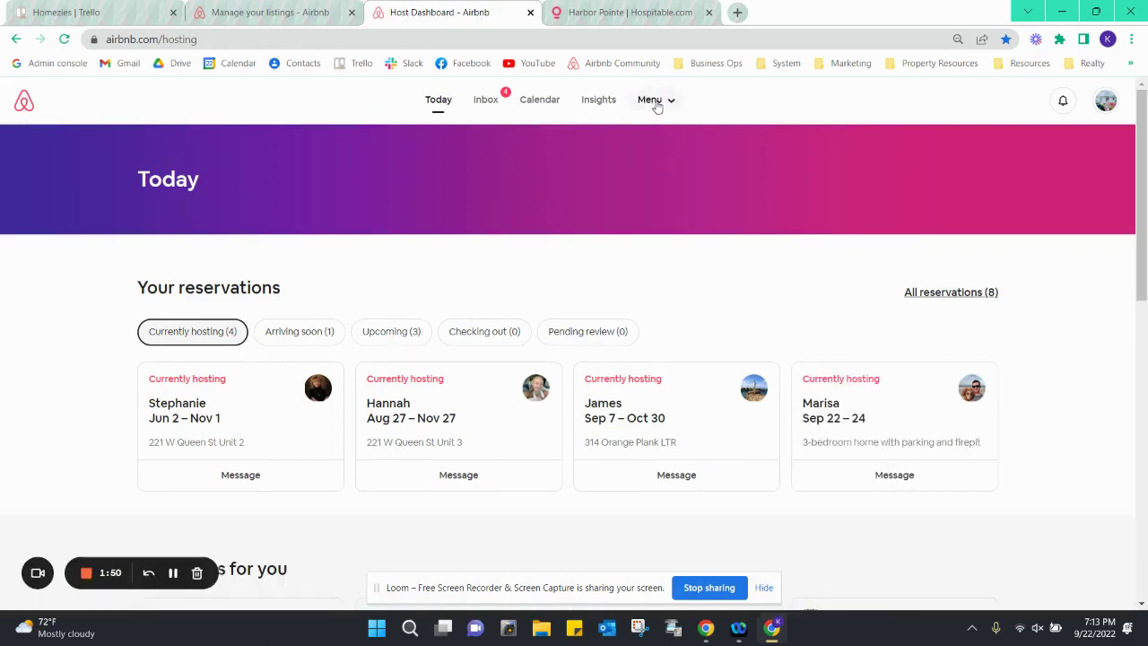
Step: Open the '3-bedroom home with parking and firepit' listing's editor from Listings
left_click(654, 104)
left_click(654, 152)
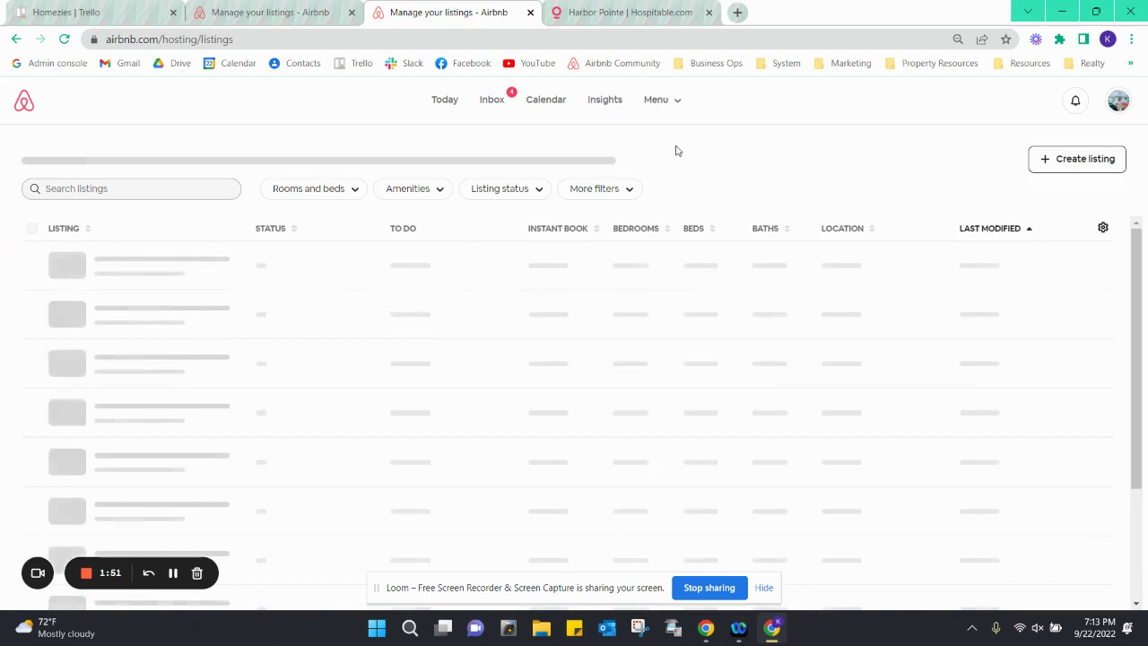
left_click(171, 366)
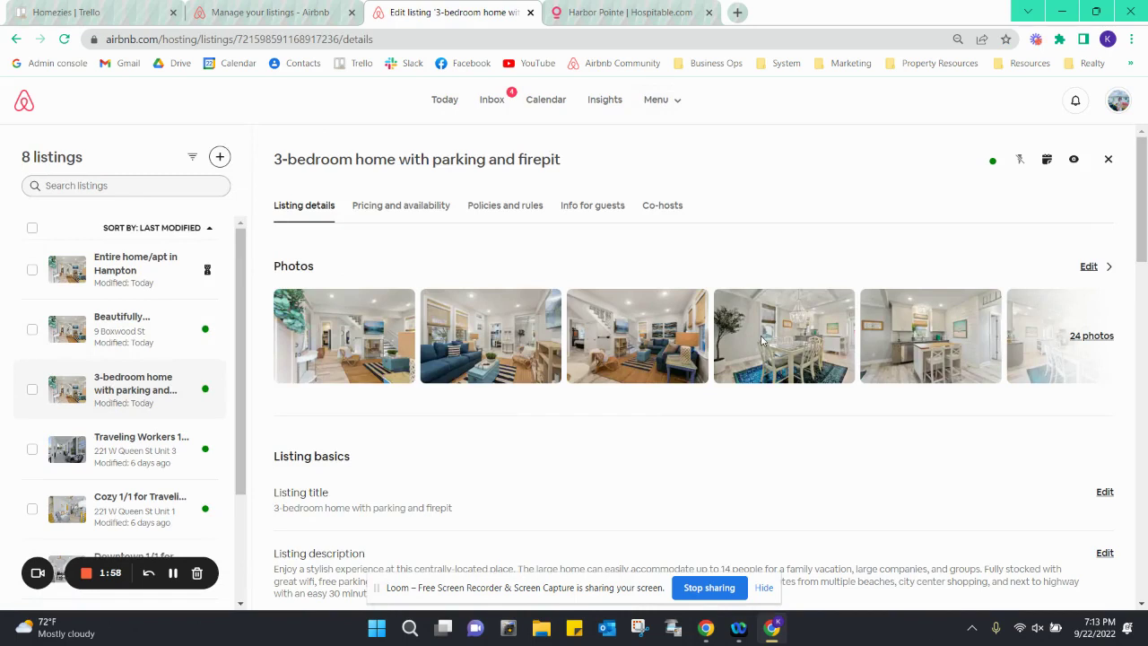
Step: Edit the listing description to accommodate up to 8 people instead of 14, and save it
scroll(763, 339, "down", 2)
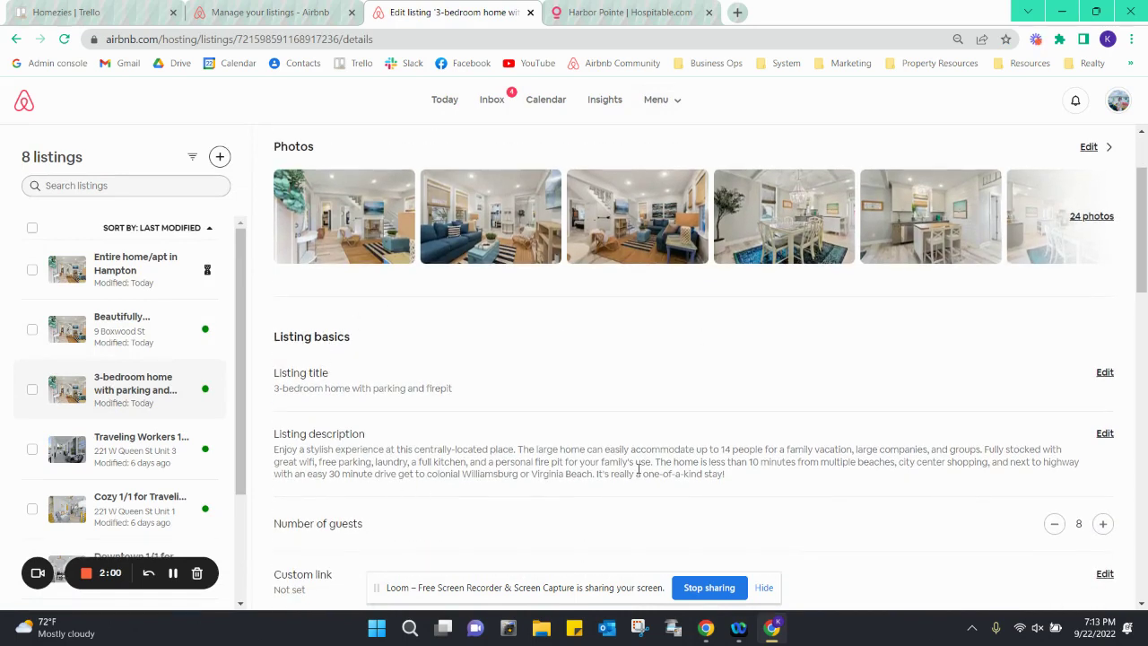
scroll(639, 471, "down", 1)
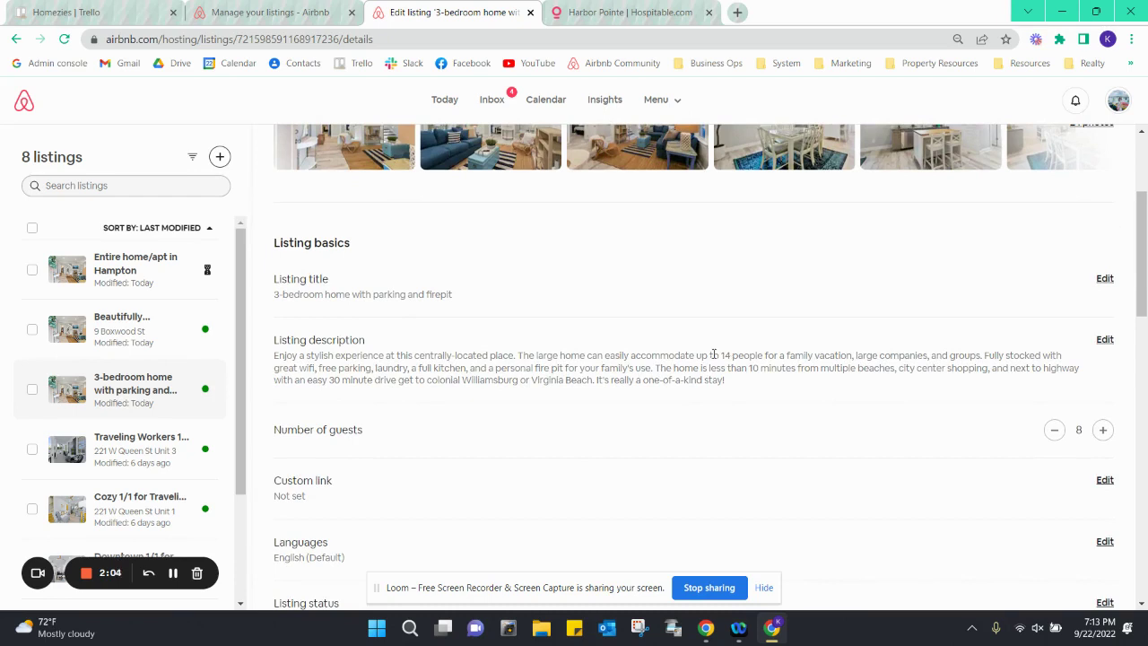
left_click(1103, 342)
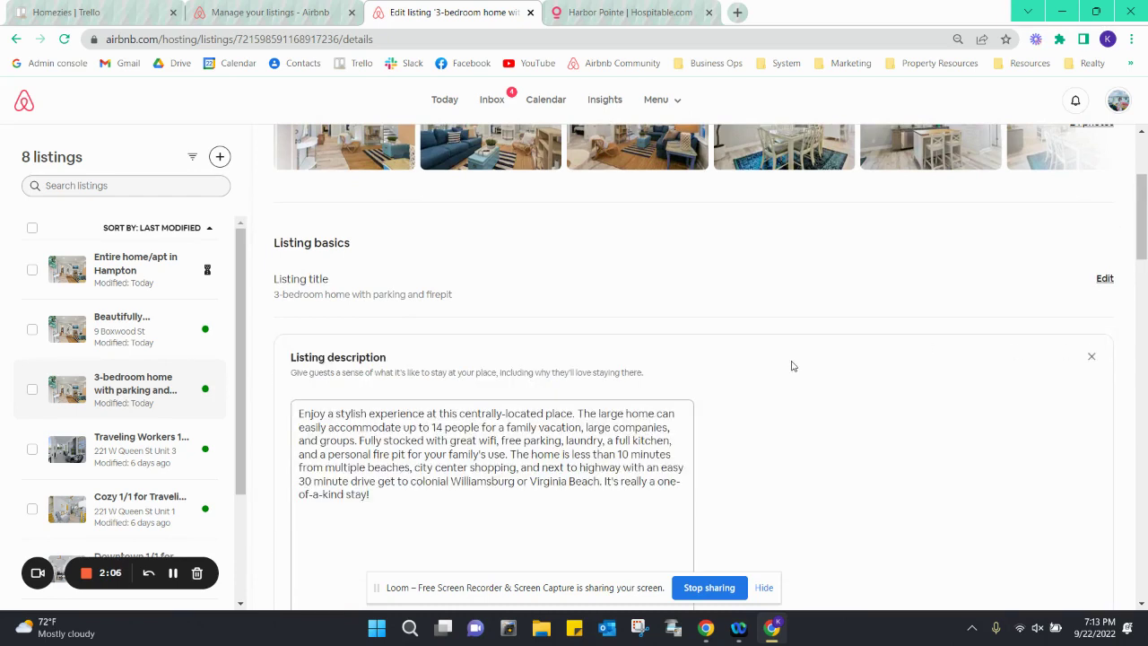
right_click(439, 429)
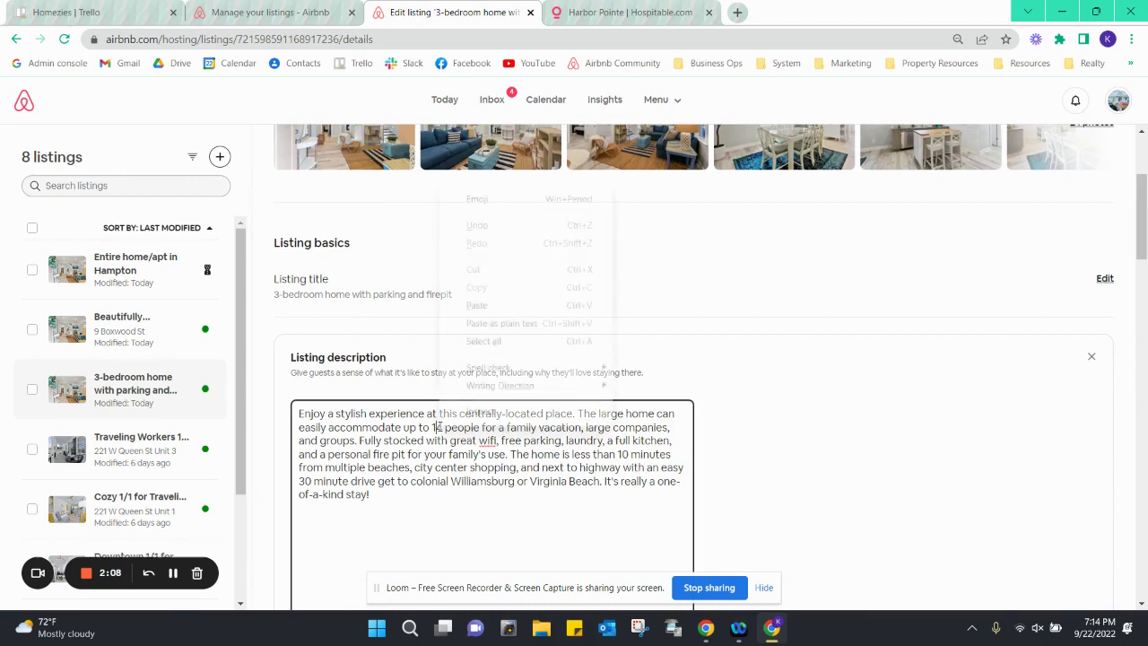
left_click(441, 427)
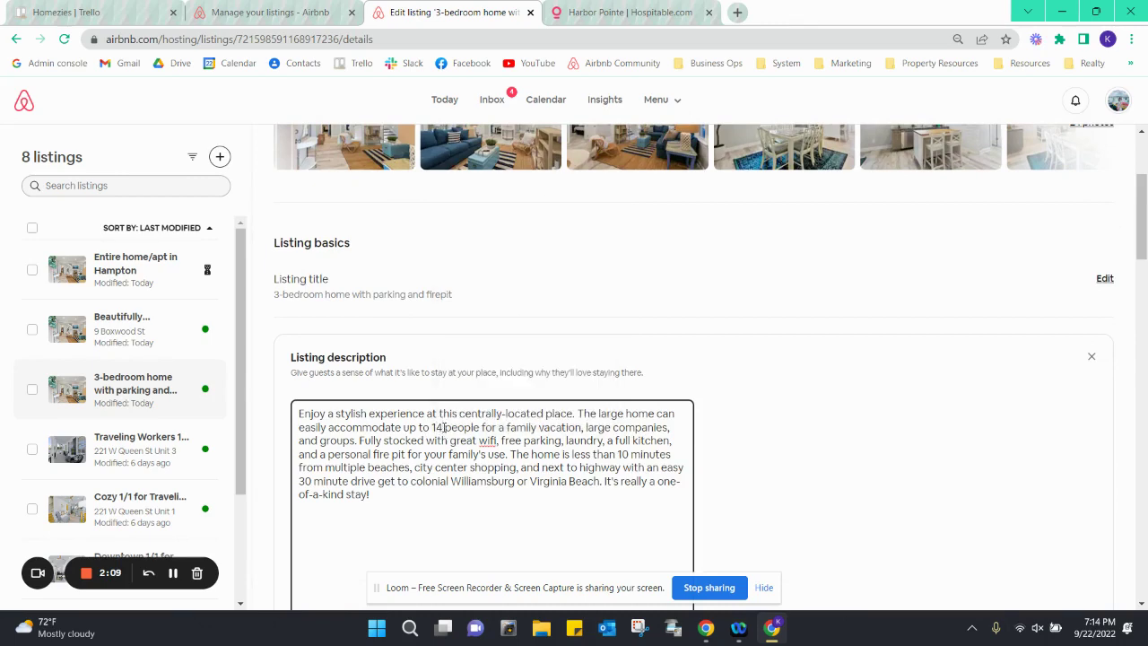
key("BackSpace")
key("BackSpace")
type("8")
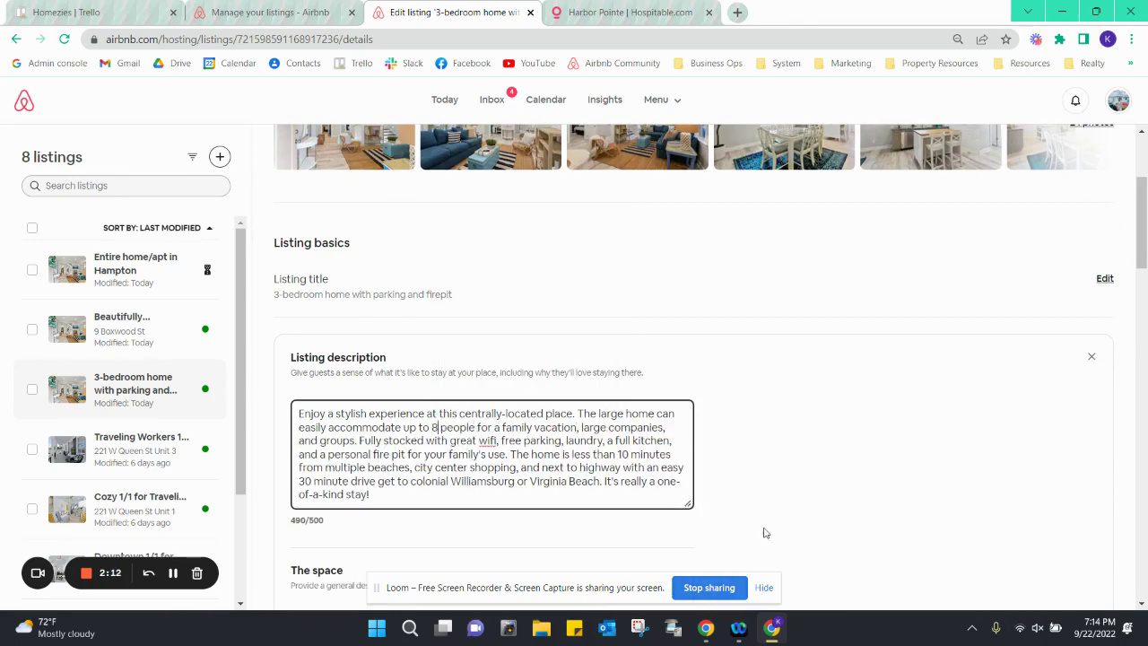
scroll(755, 512, "down", 4)
scroll(755, 511, "down", 2)
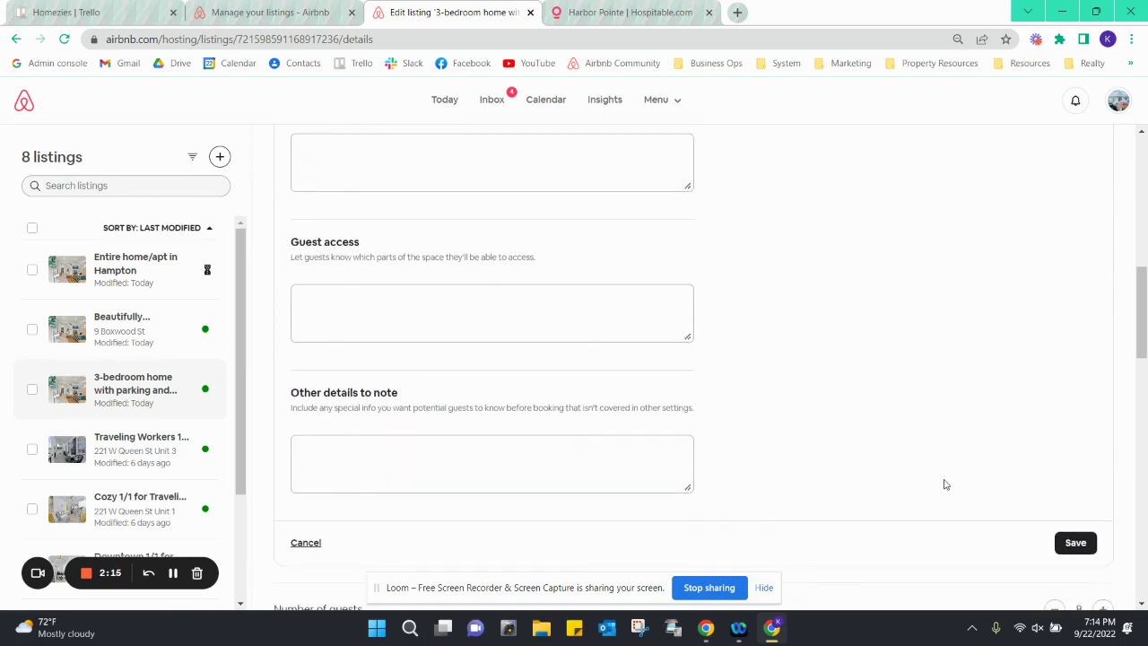
left_click(1072, 541)
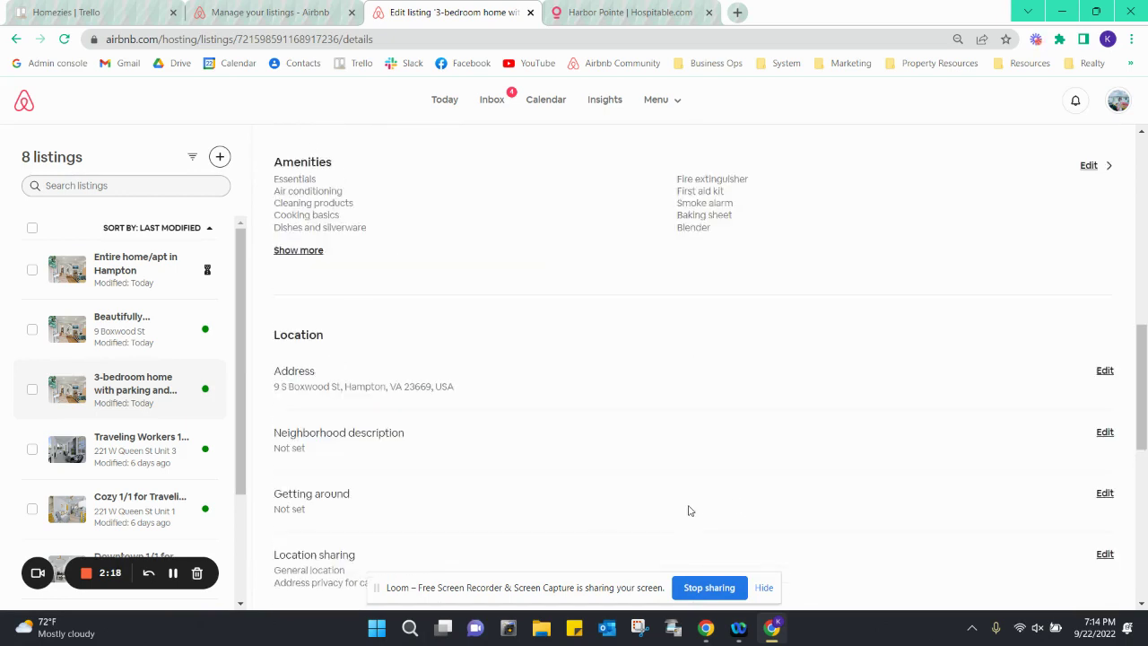
scroll(688, 508, "up", 4)
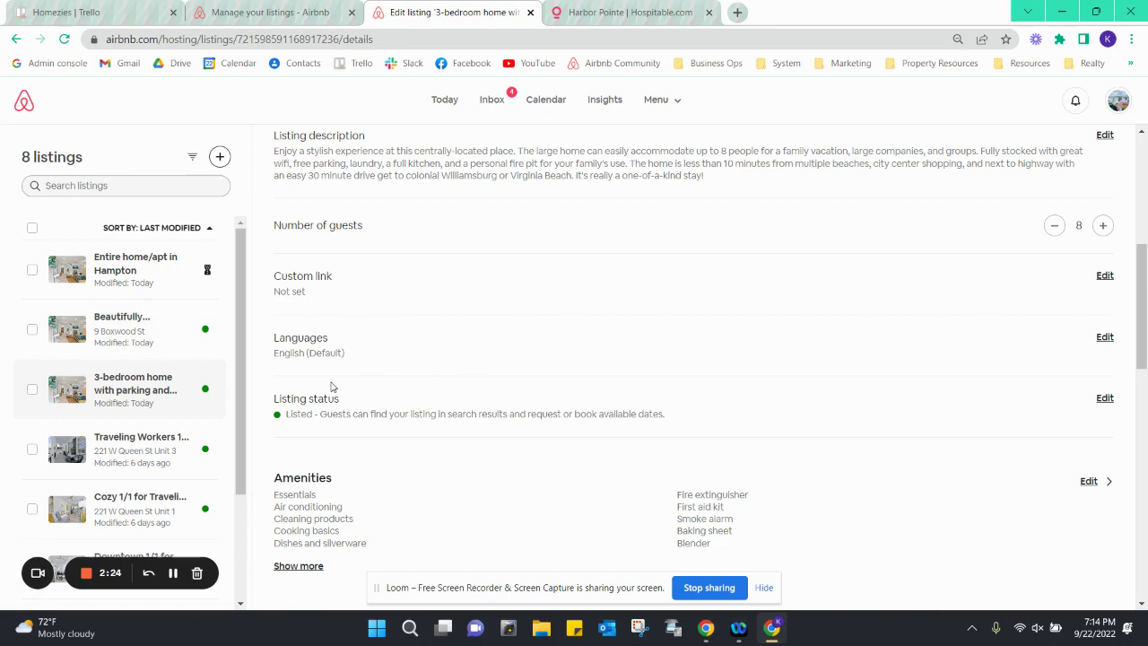
scroll(331, 387, "down", 1)
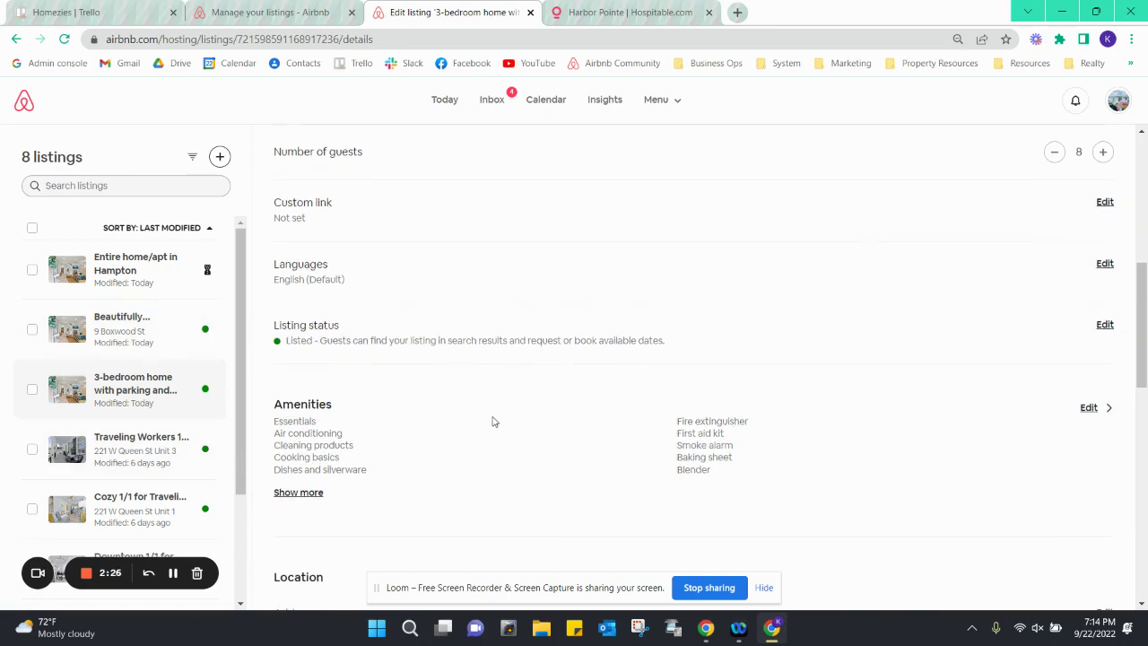
scroll(492, 421, "down", 1)
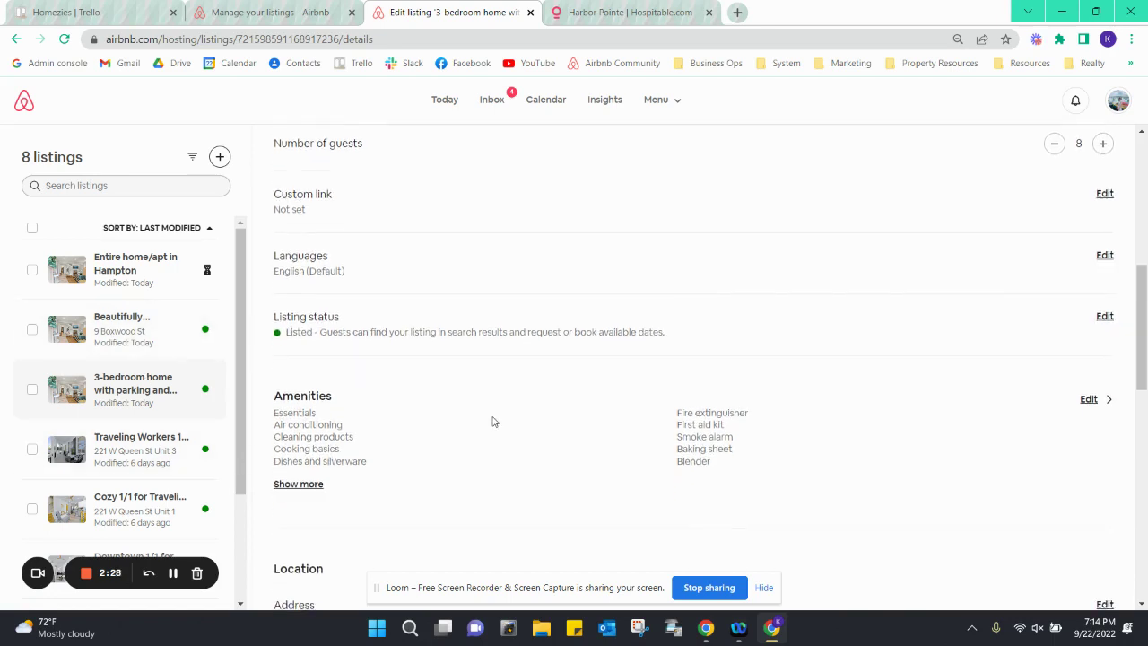
scroll(493, 422, "down", 1)
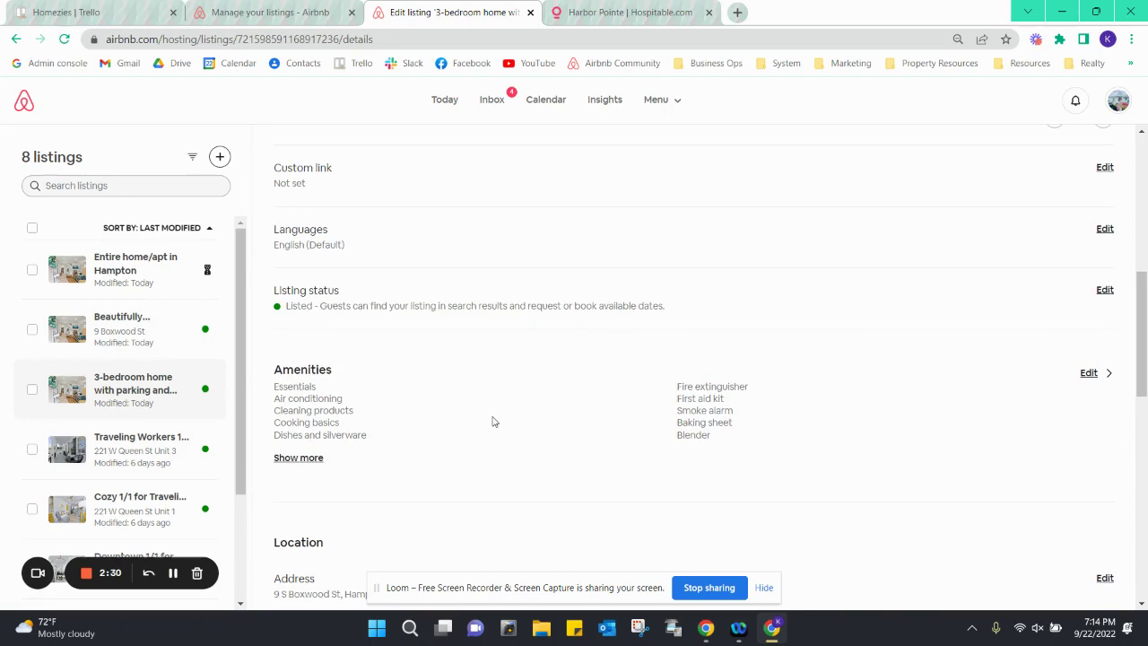
Step: Switch to the Pricing and availability settings and scroll down to Calendar sync
scroll(492, 422, "up", 10)
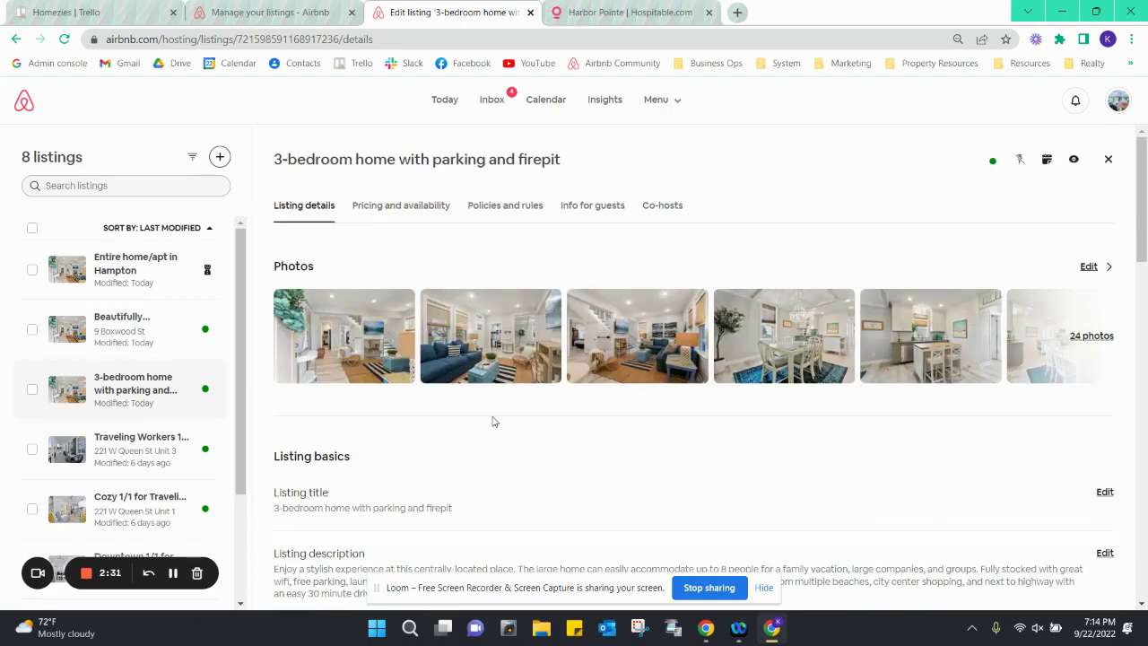
left_click(395, 208)
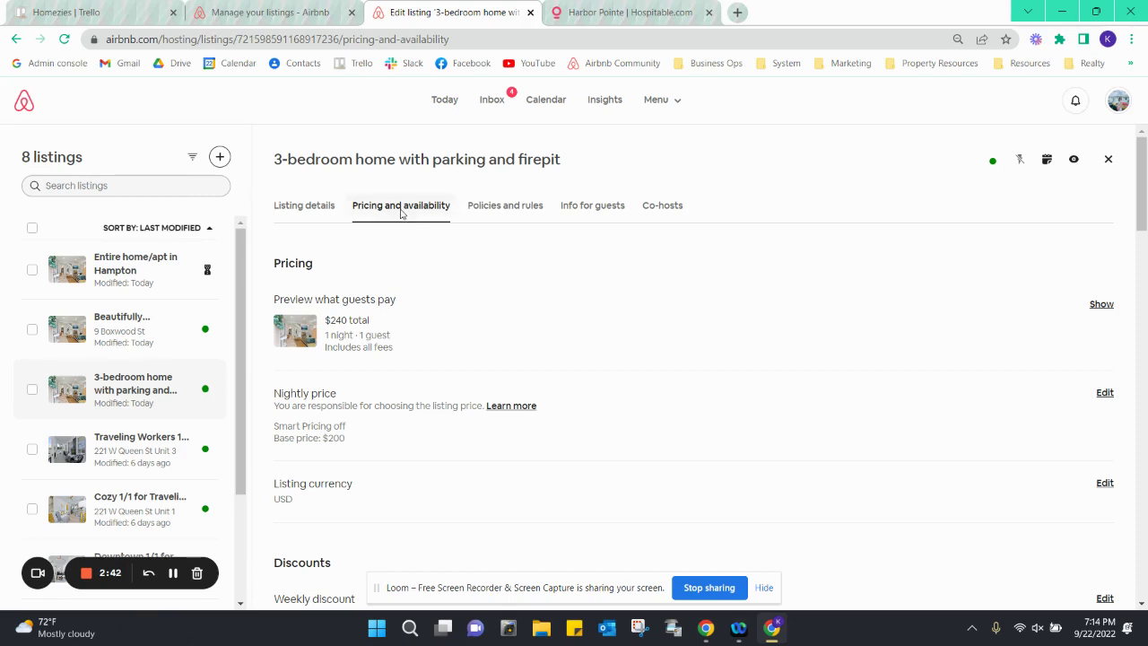
scroll(457, 302, "down", 8)
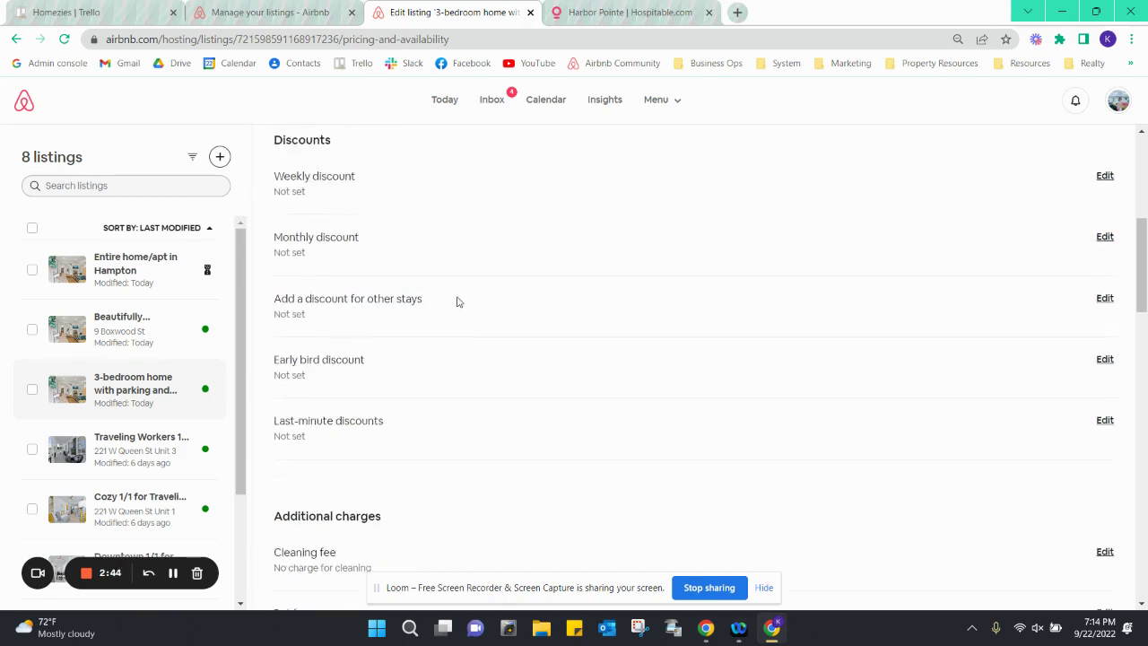
scroll(456, 301, "down", 15)
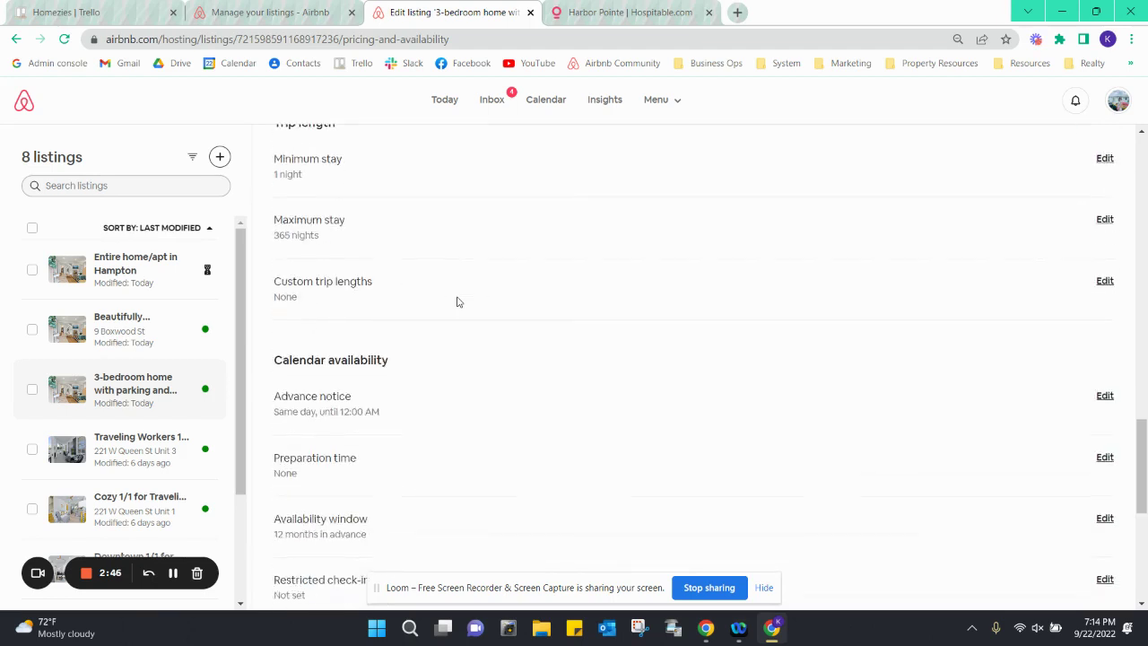
scroll(456, 301, "down", 1)
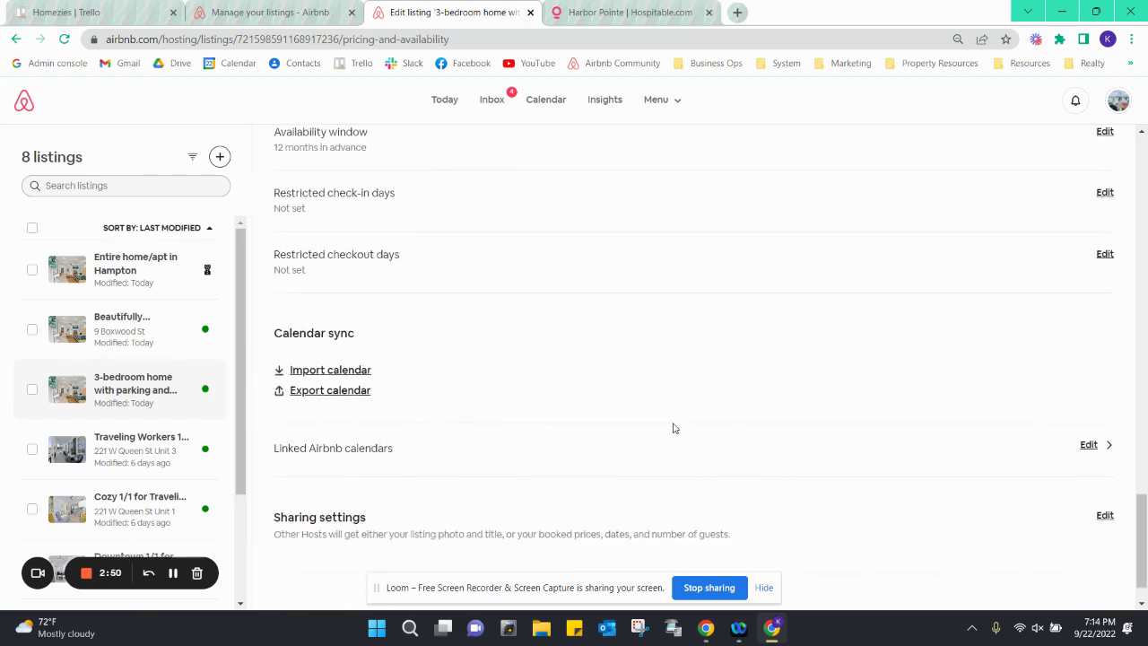
Step: Start a linked calendar set under Dog Lover's Haven, then cancel it without saving
left_click(1091, 446)
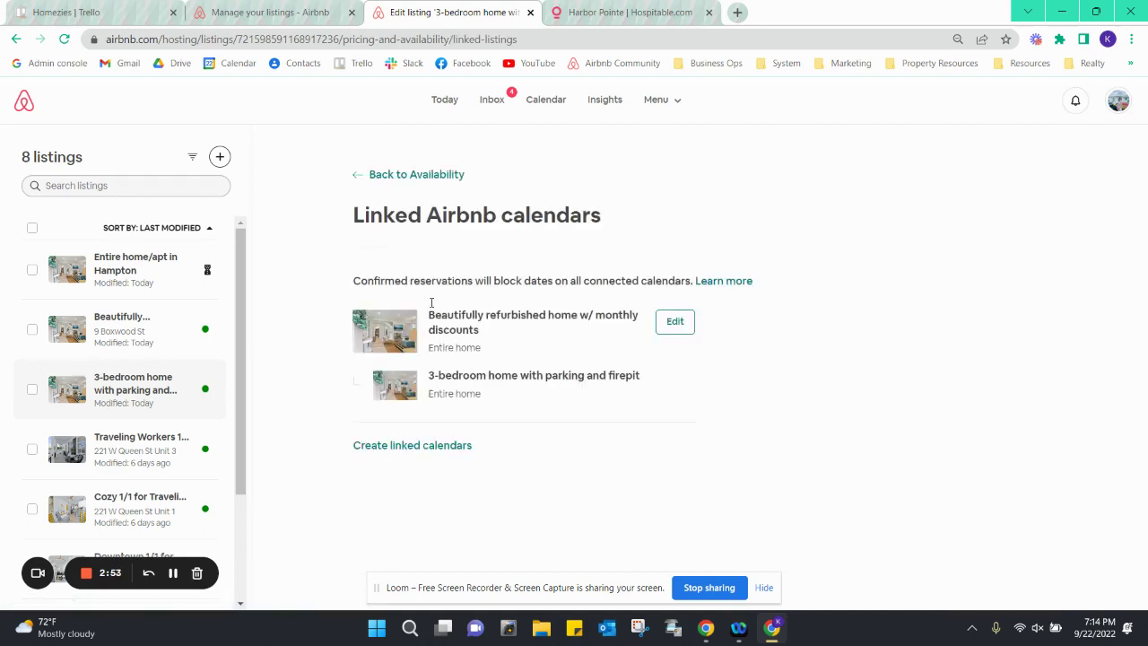
left_click(418, 446)
scroll(631, 401, "down", 1)
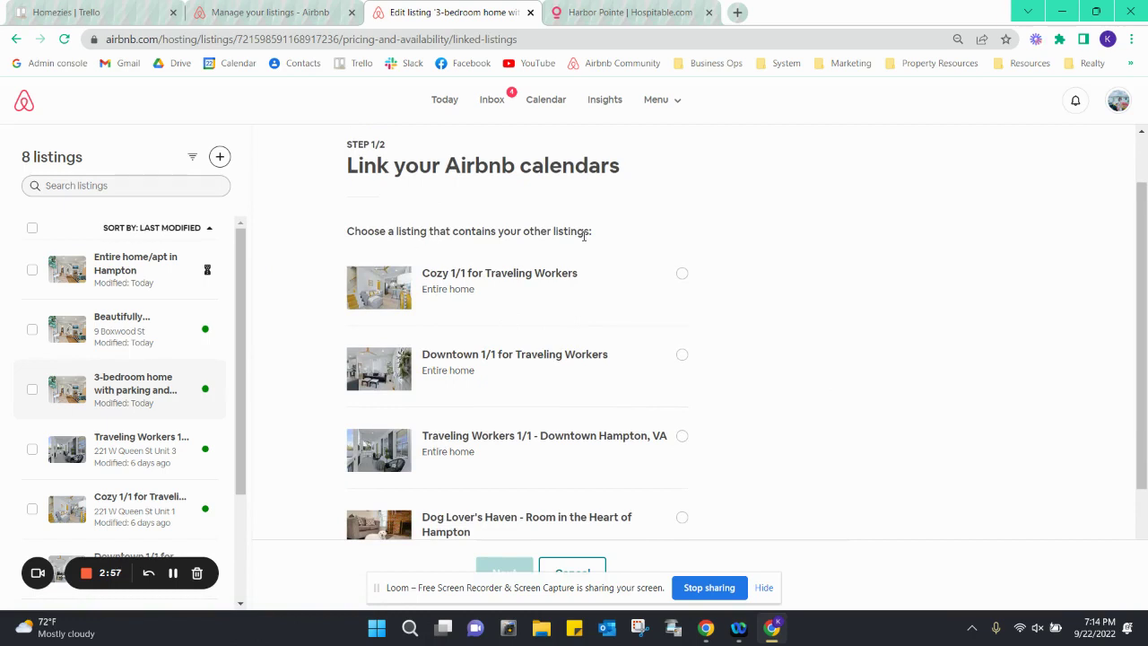
scroll(516, 262, "down", 3)
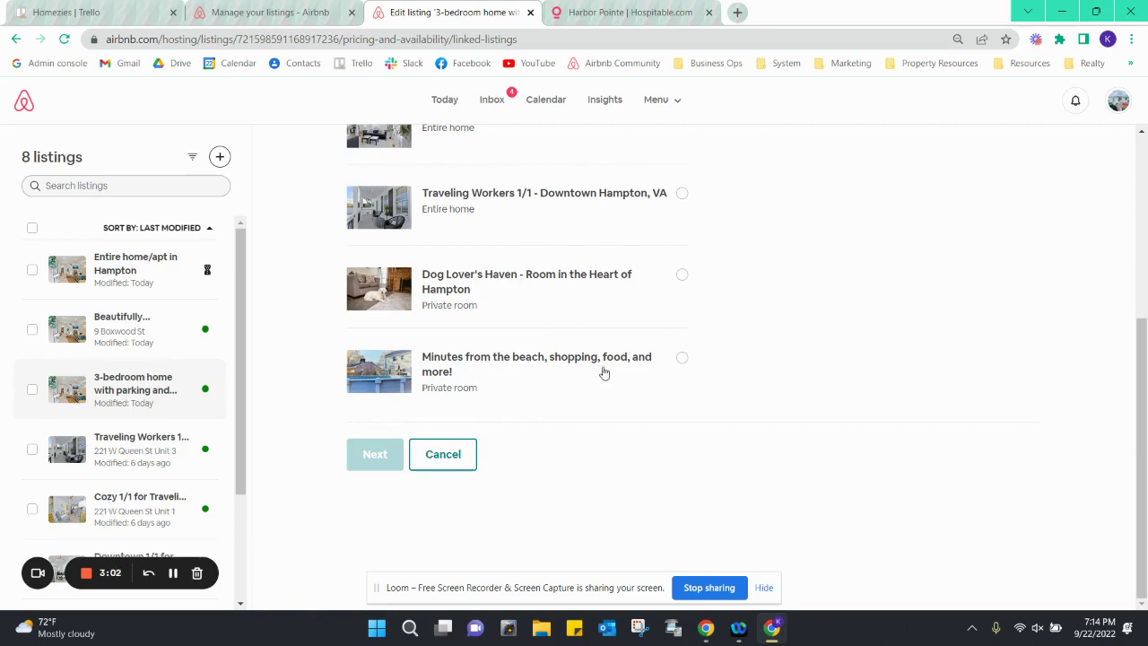
scroll(681, 276, "up", 2)
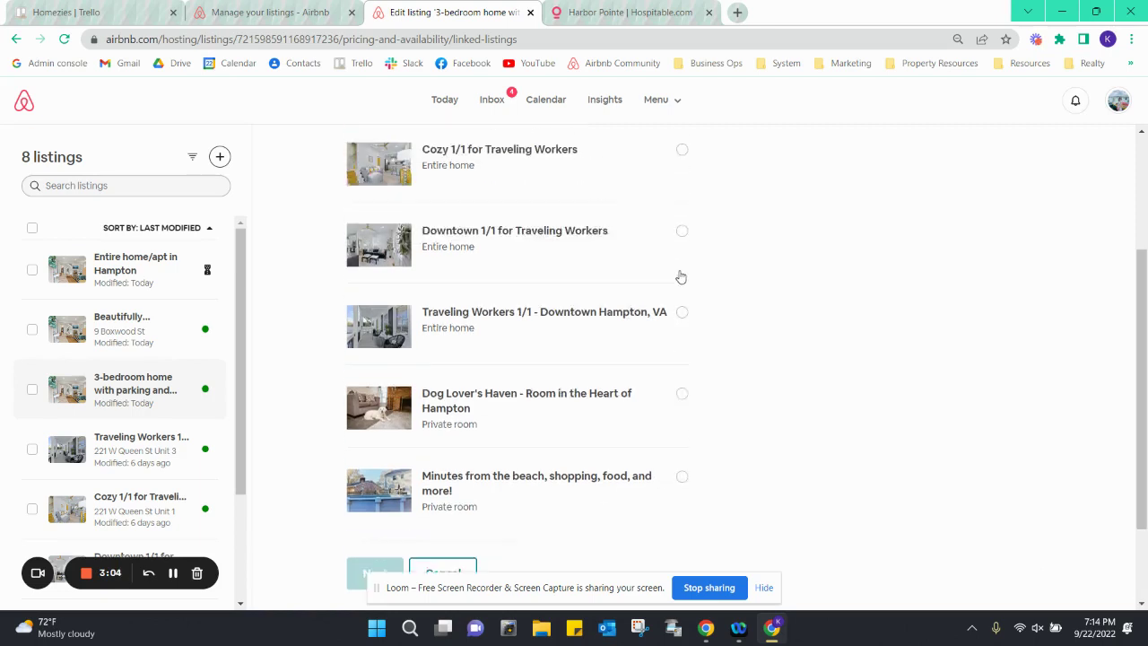
scroll(679, 275, "down", 1)
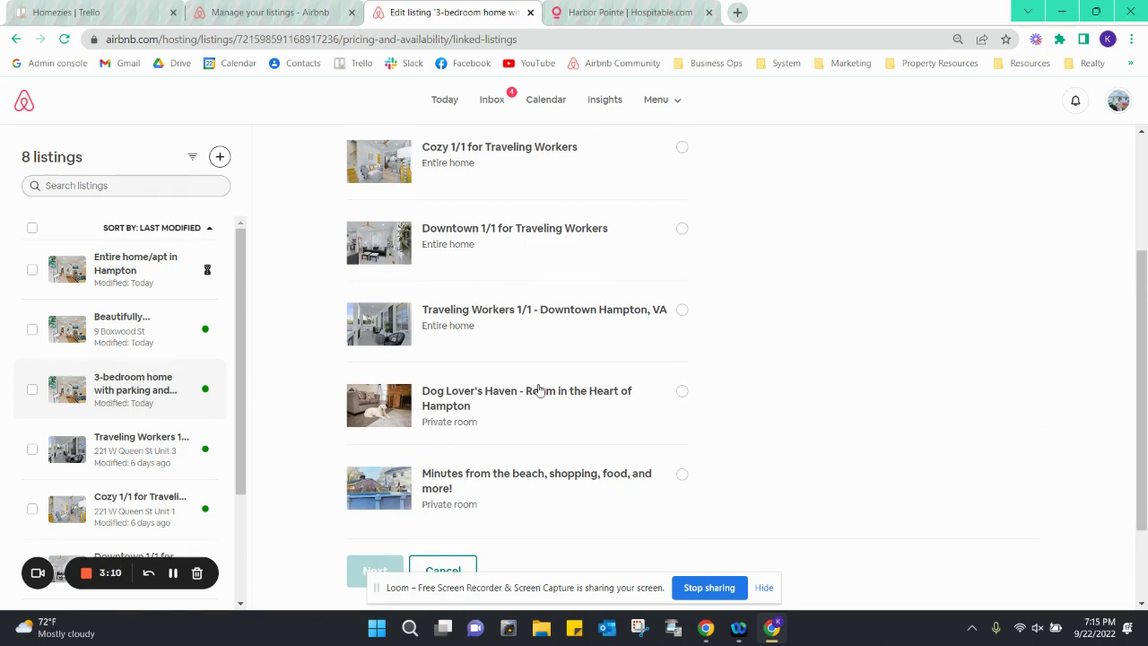
left_click(682, 395)
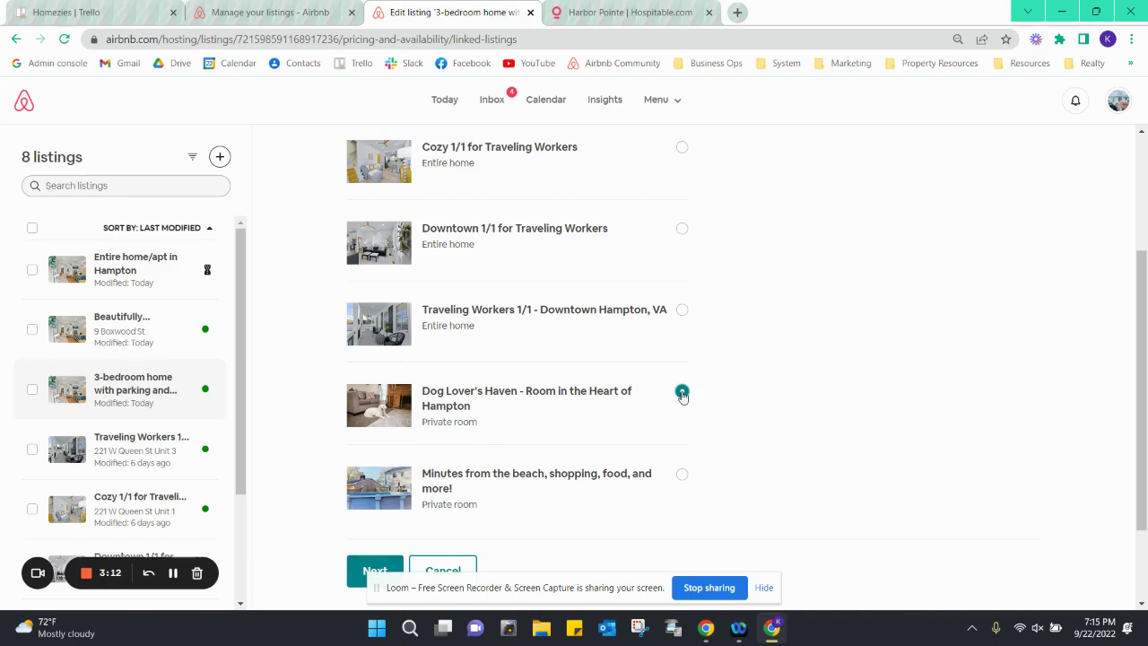
left_click(370, 567)
scroll(526, 404, "up", 2)
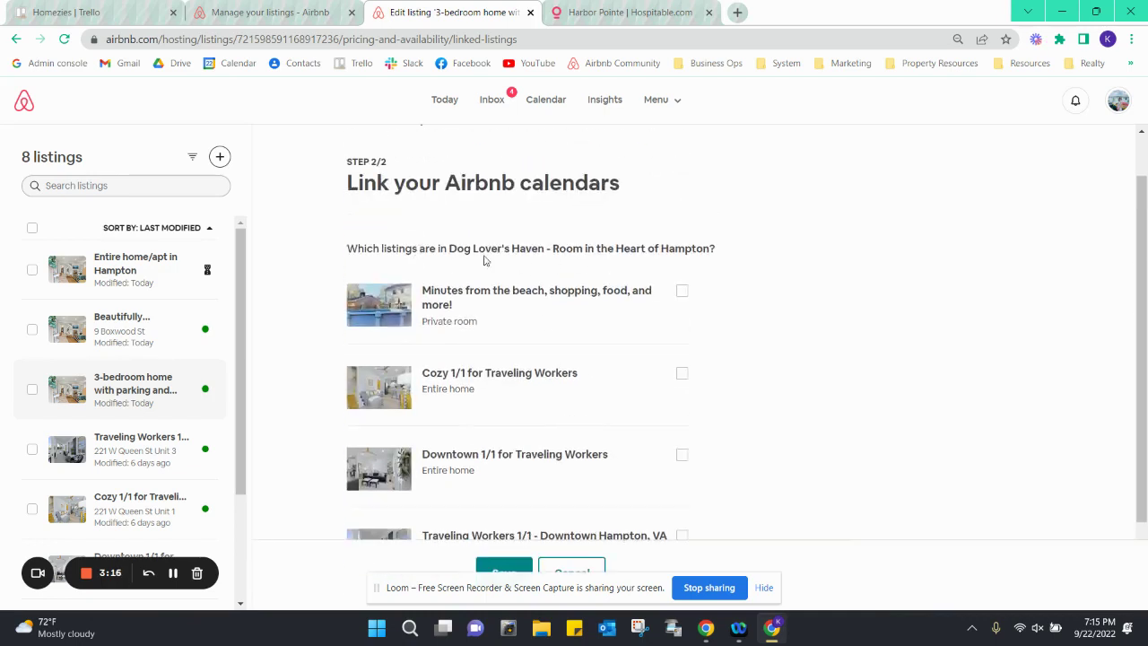
scroll(663, 265, "down", 2)
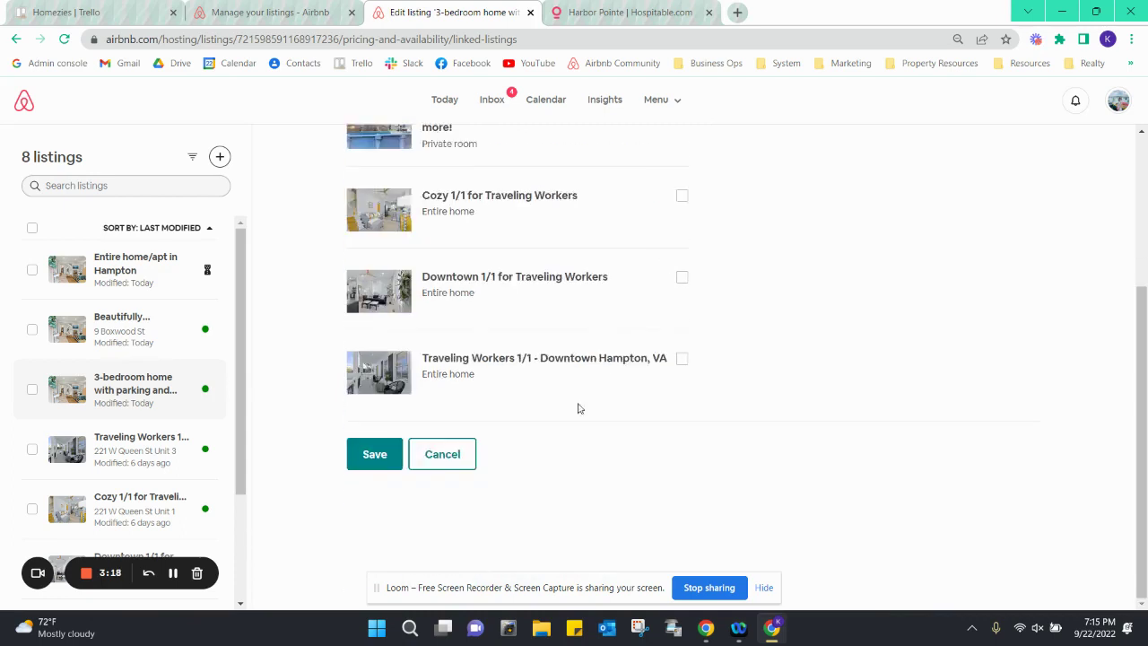
left_click(474, 455)
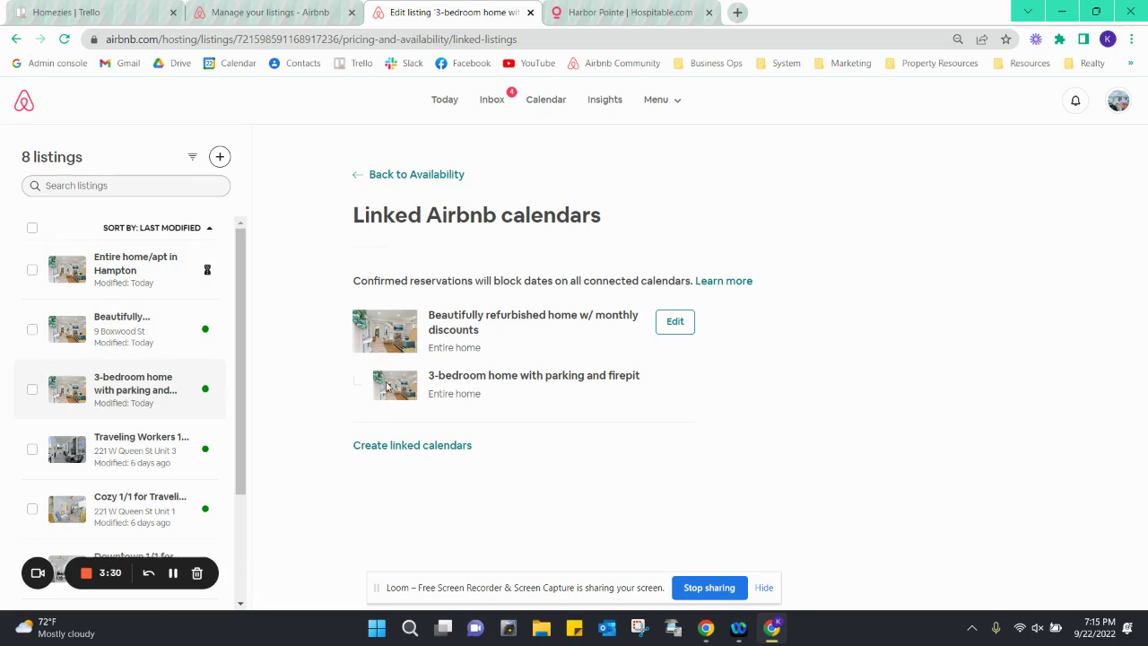
Step: Return to Availability, then view the multi-listing calendar of bookings and prices for all 7 listings
left_click(442, 178)
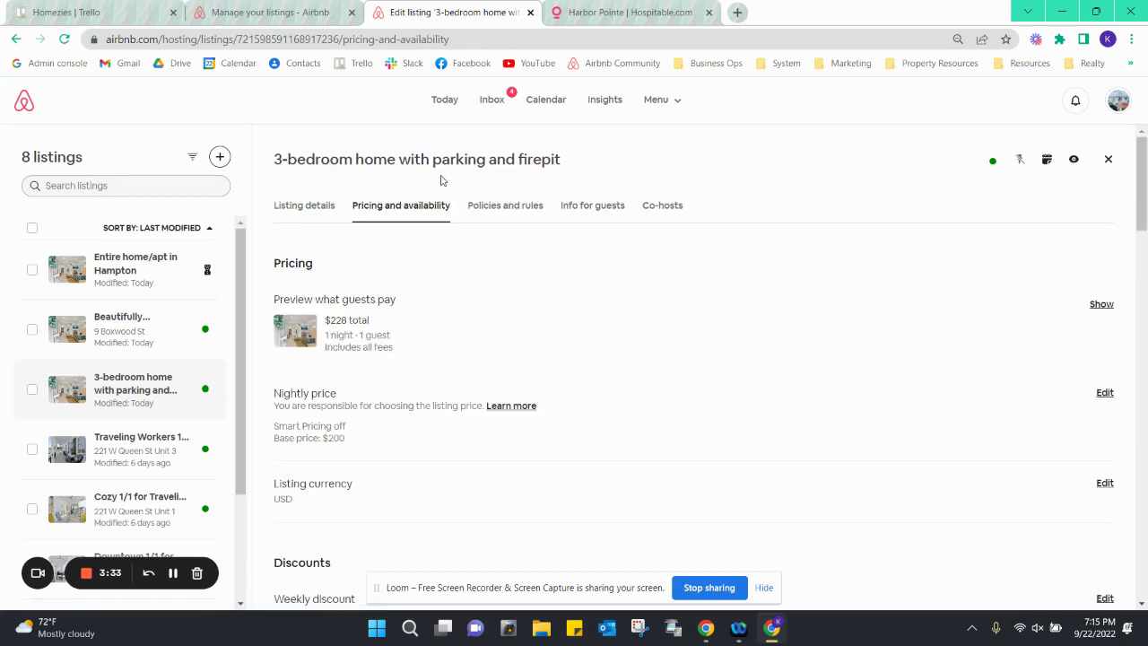
left_click(555, 96)
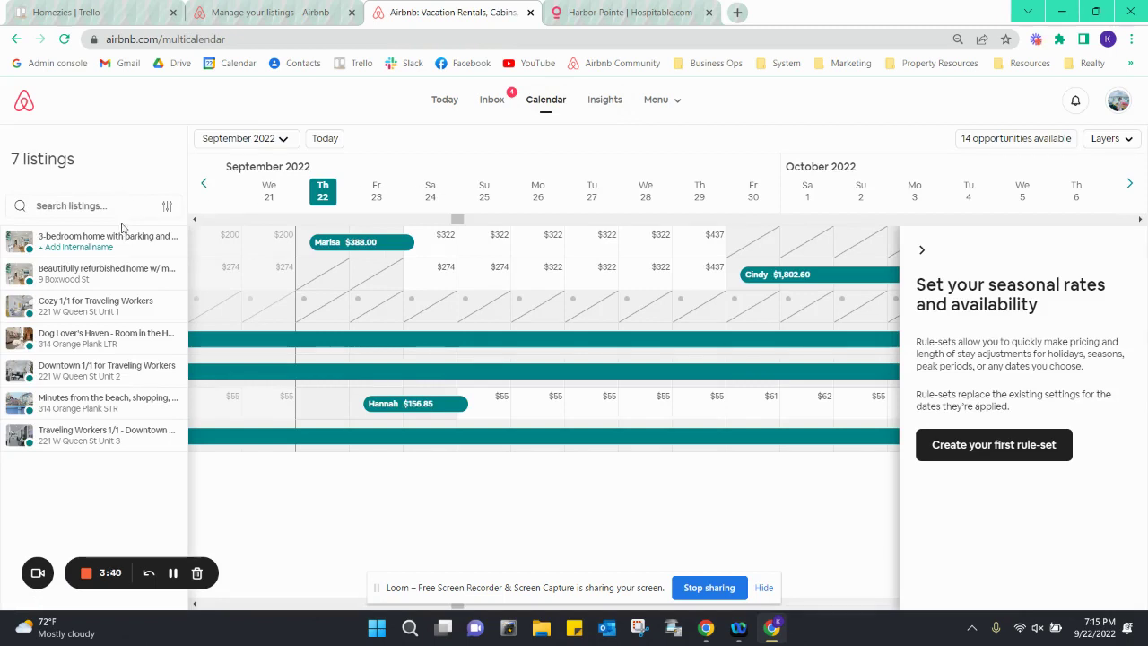
mouse_move(328, 251)
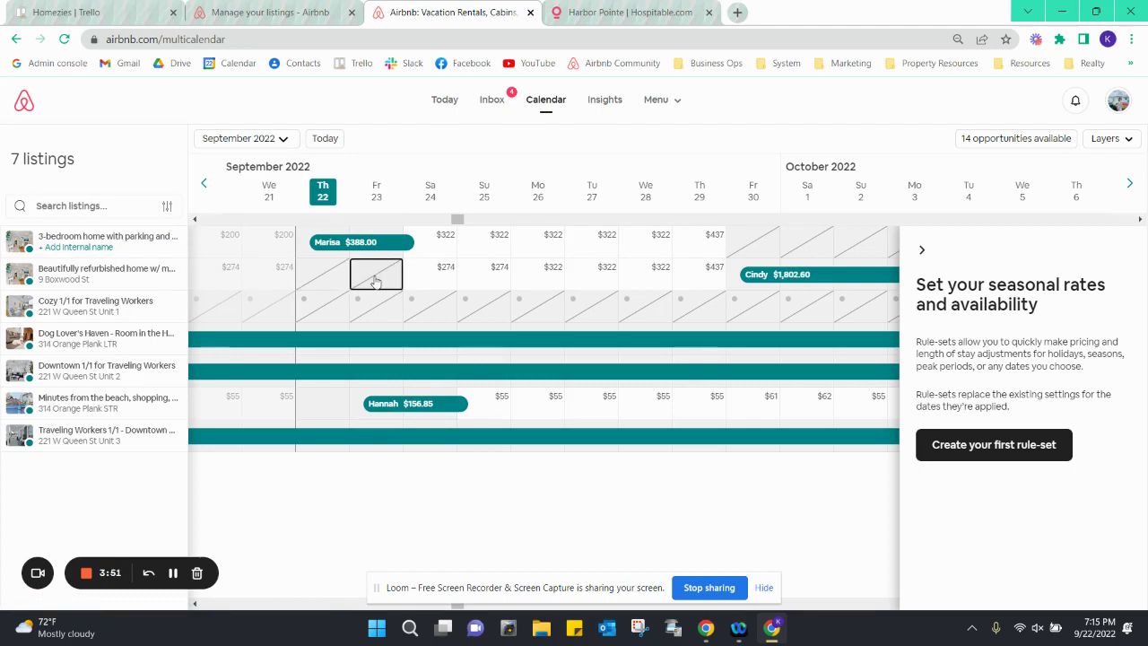
Step: Switch to Hospitable's Harbor Pointe calendar and open its property selector
right_click(635, 5)
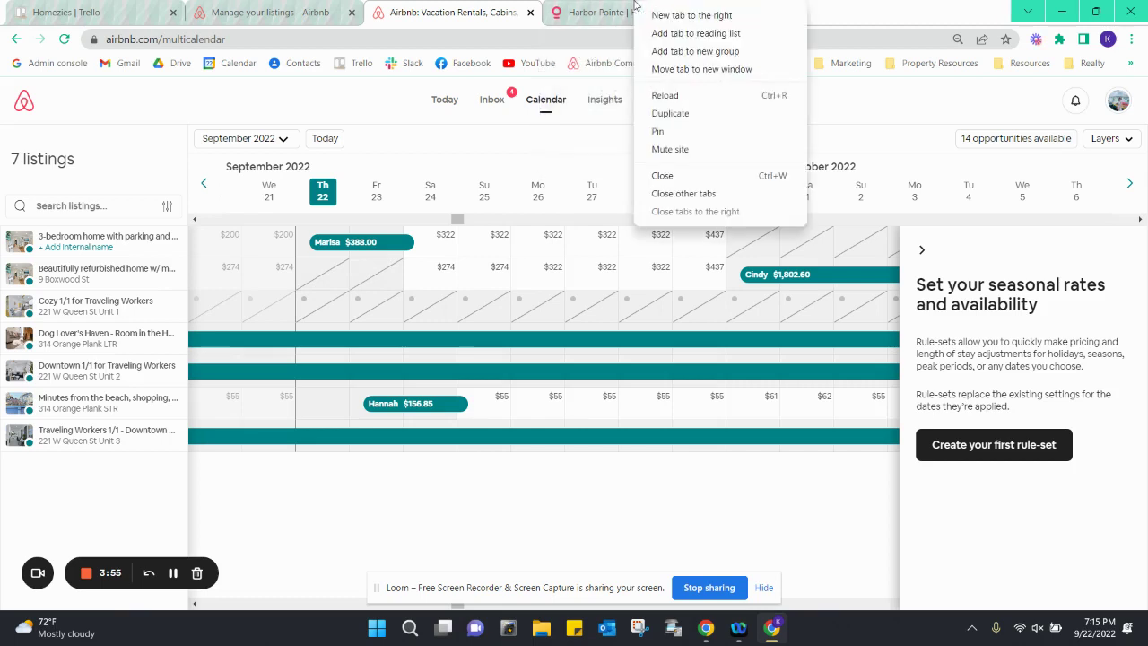
left_click(578, 20)
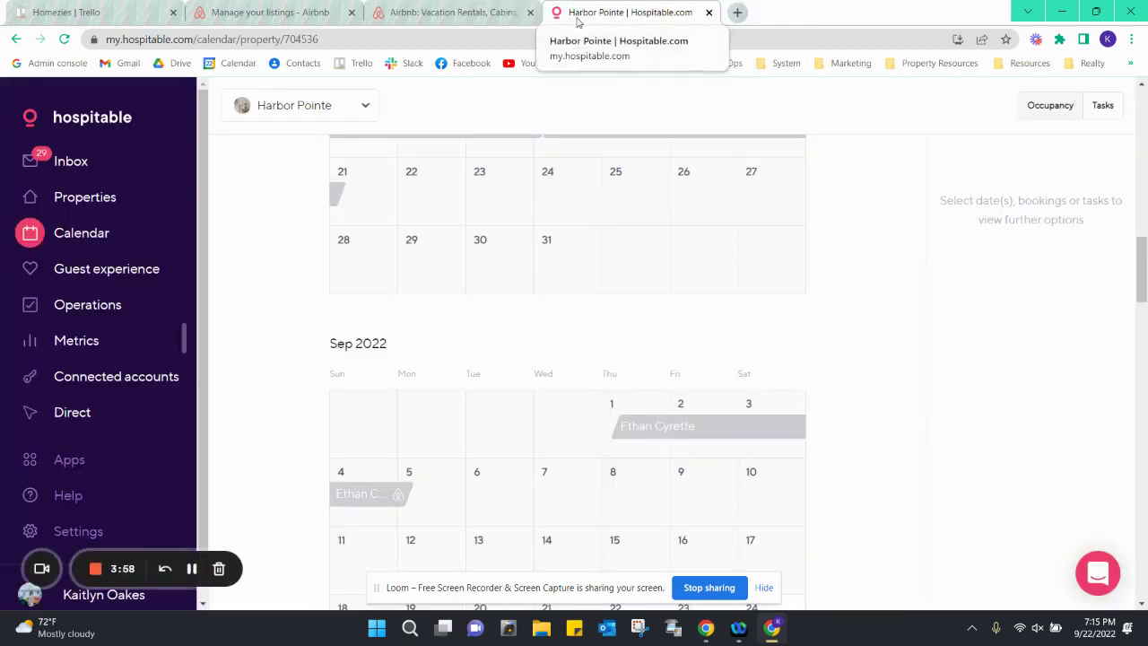
scroll(494, 360, "up", 2)
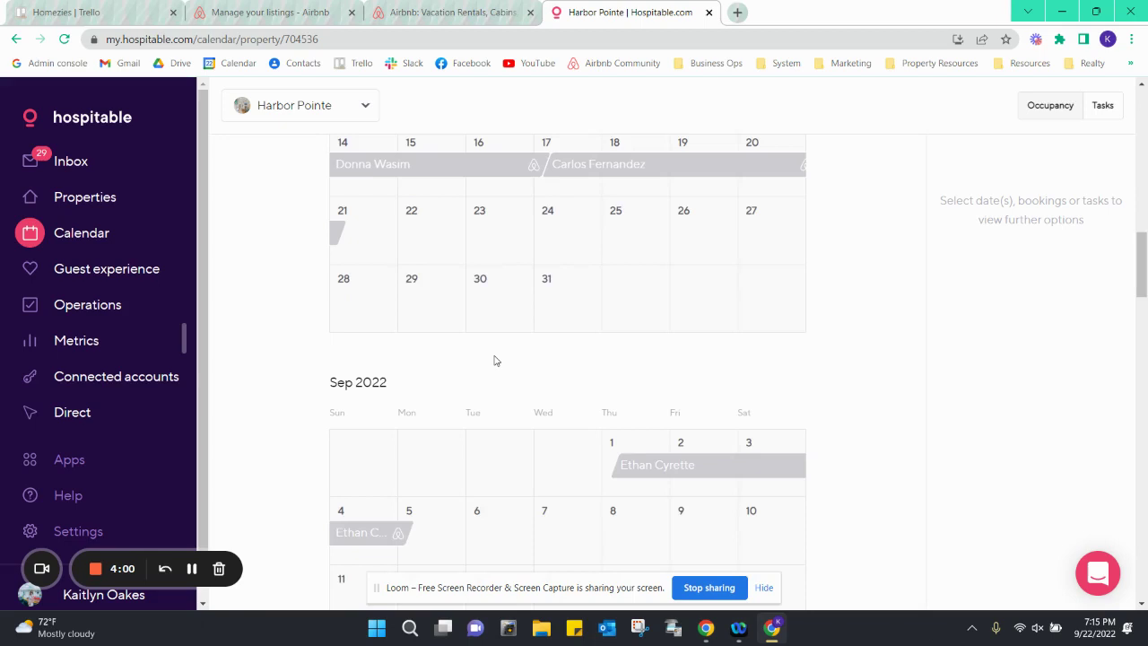
scroll(494, 360, "down", 2)
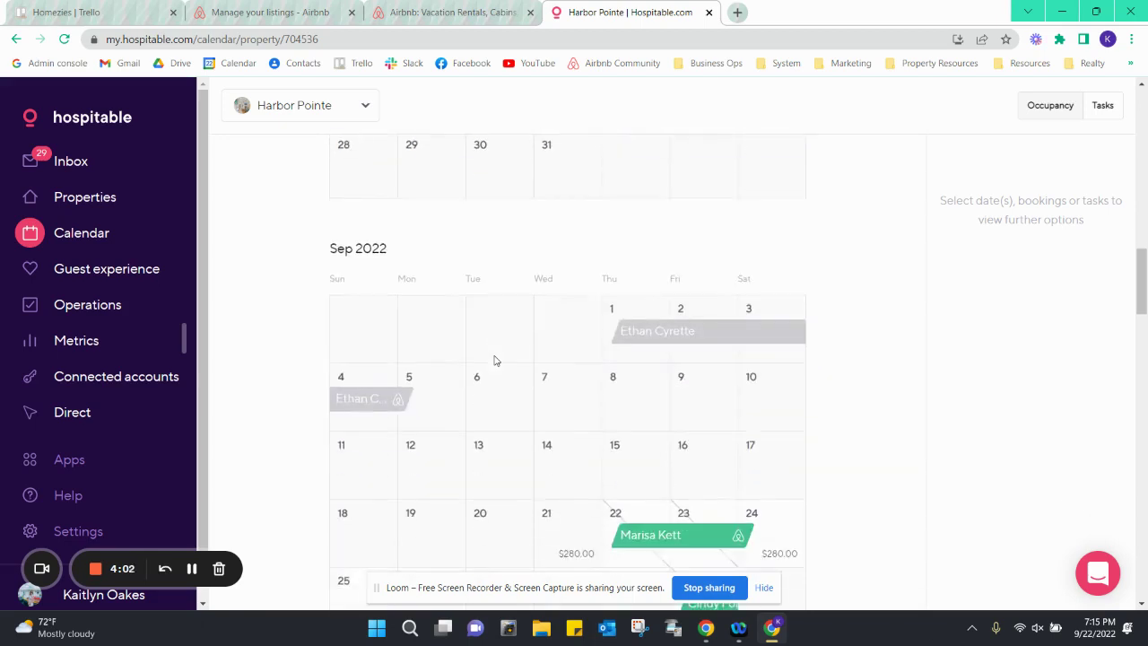
scroll(494, 359, "up", 1)
left_click(333, 105)
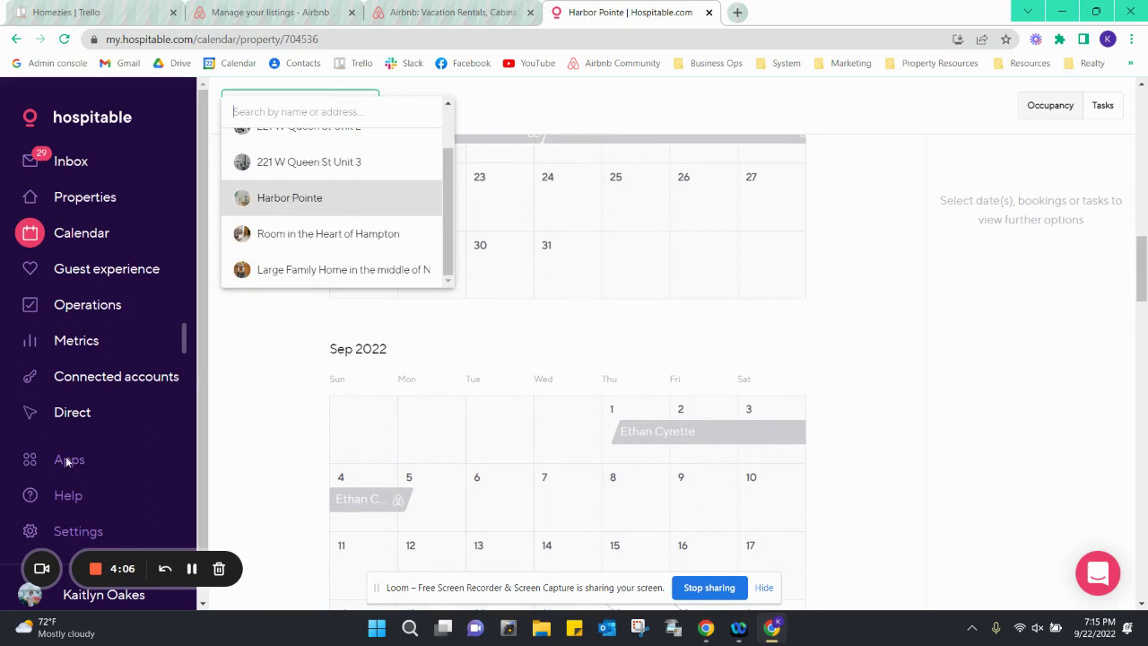
Step: Review the Airbnb account's re-sync options under Connected accounts, then go to Properties
left_click(75, 382)
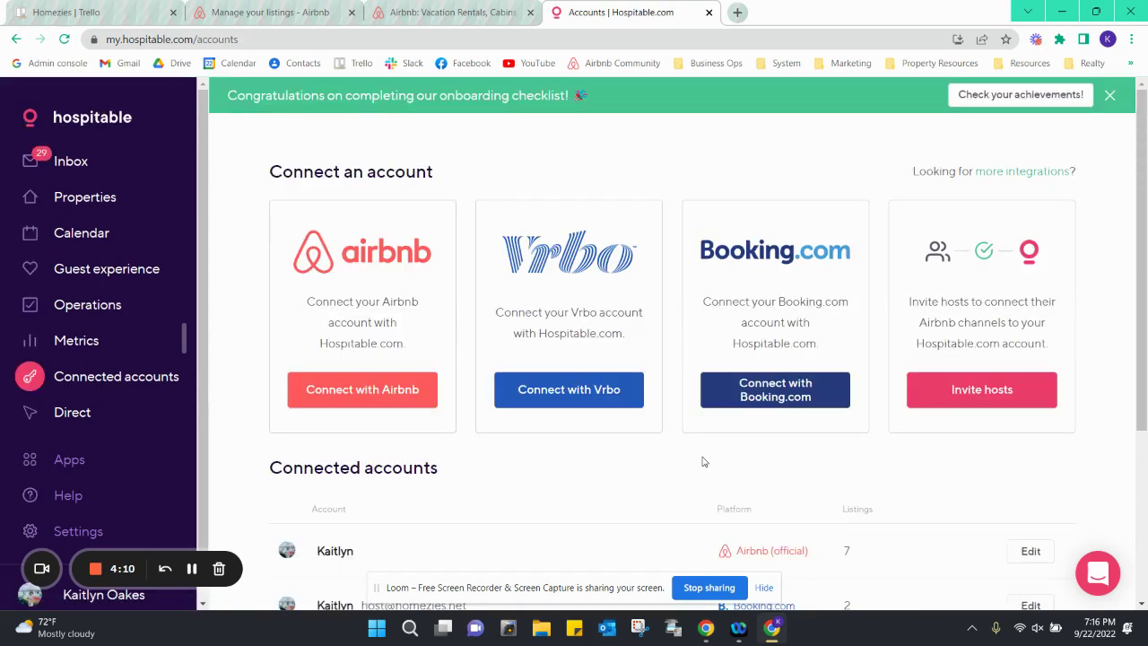
scroll(702, 462, "down", 3)
scroll(703, 462, "down", 1)
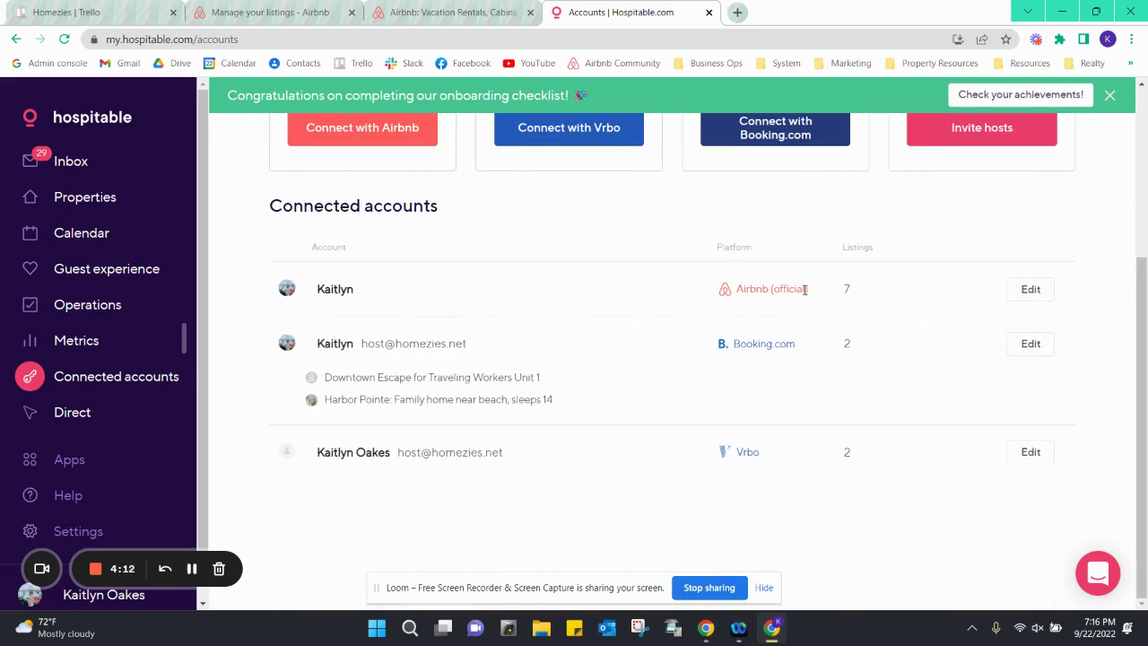
left_click(1028, 291)
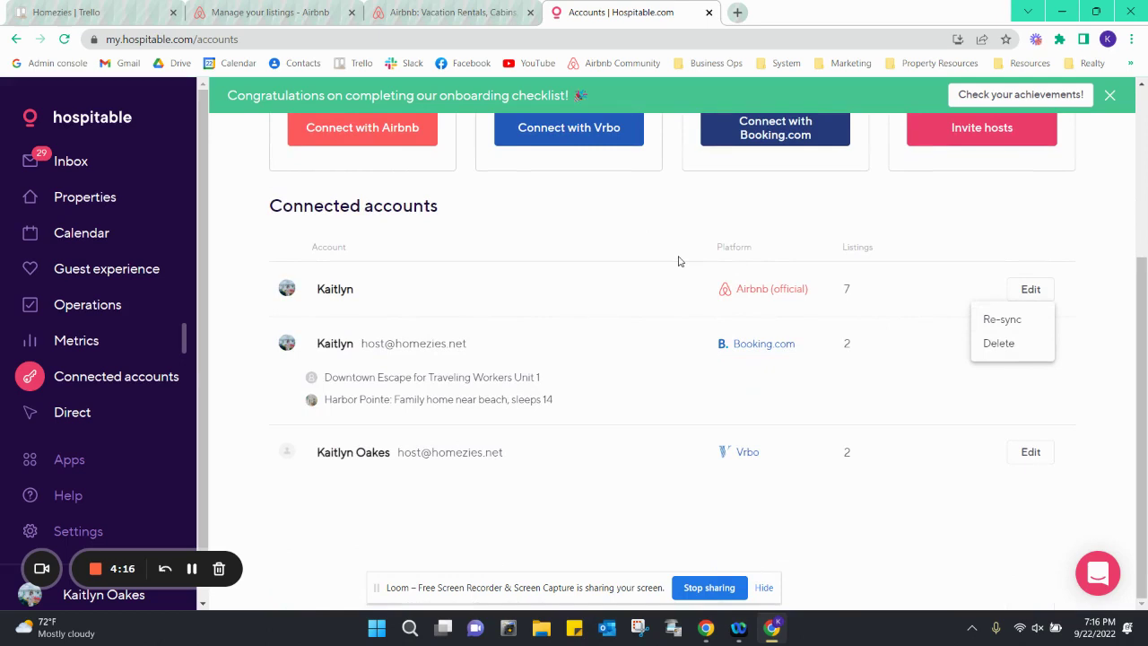
scroll(679, 261, "up", 1)
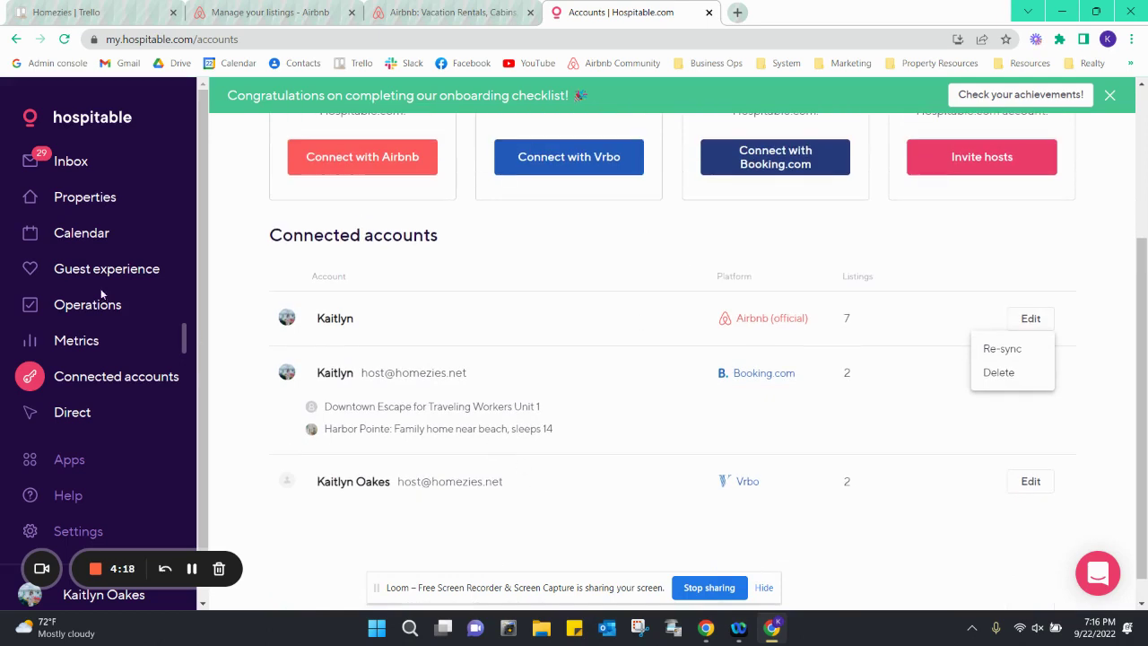
left_click(85, 197)
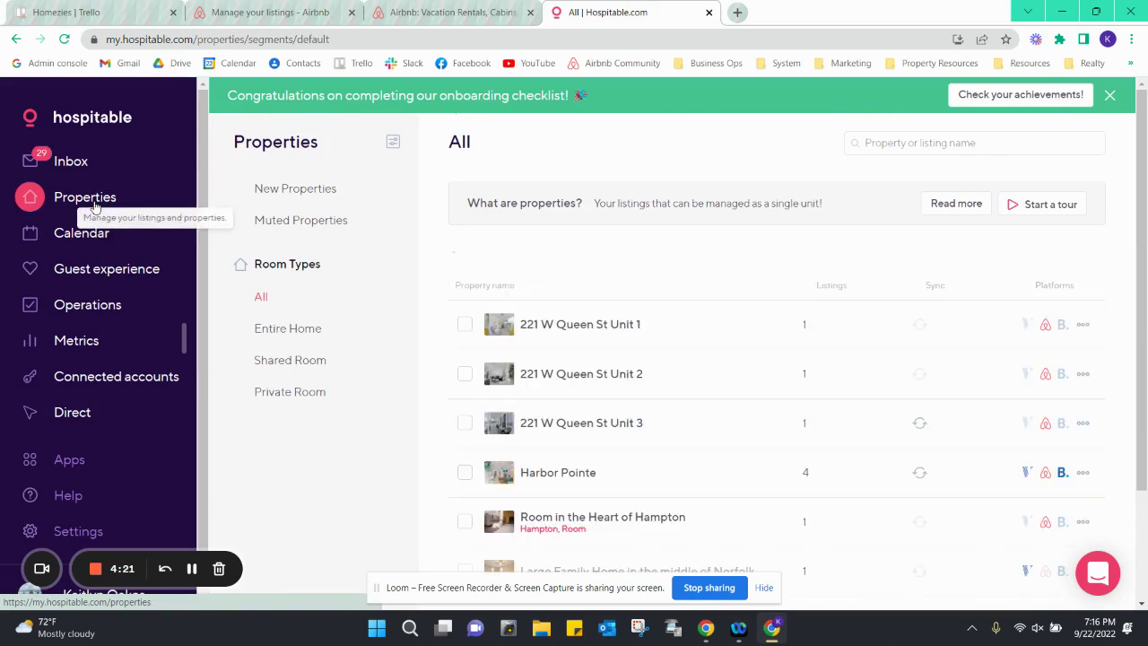
Step: Open Harbor Pointe's Merge & match page to view its 4 linked listings
scroll(668, 327, "down", 1)
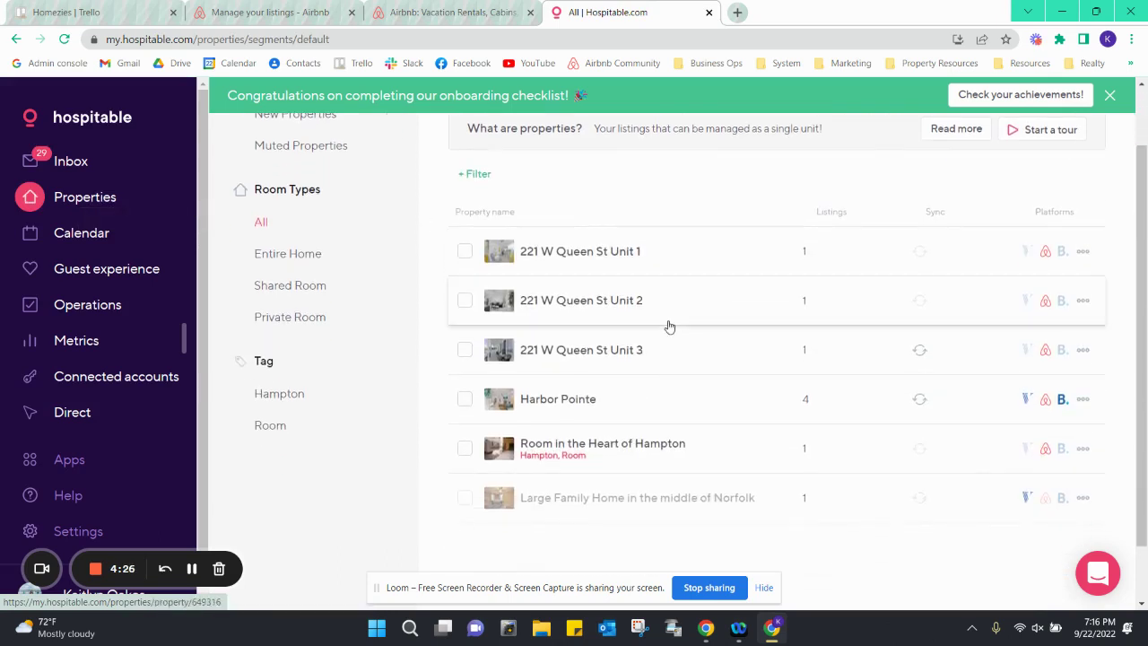
left_click(563, 406)
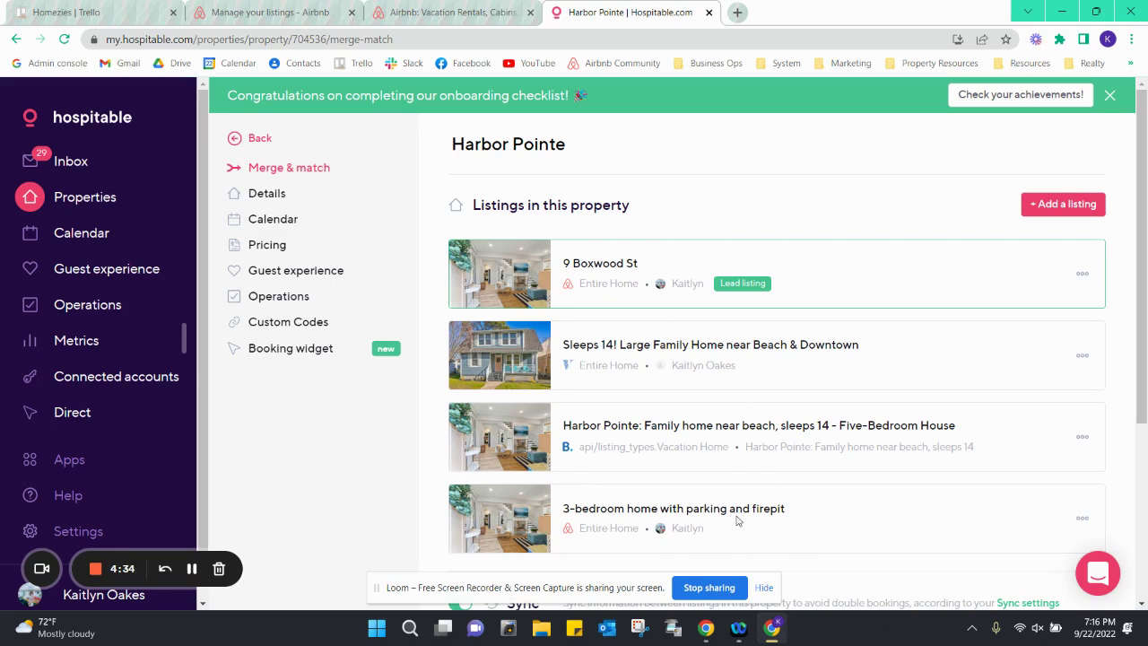
scroll(747, 512, "down", 1)
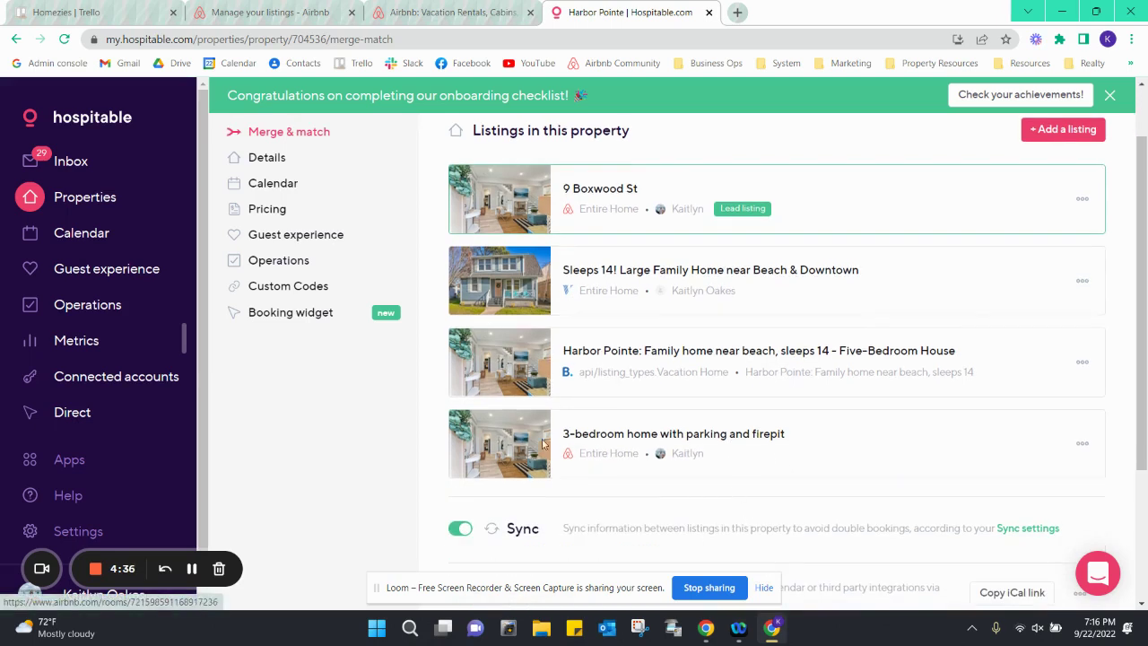